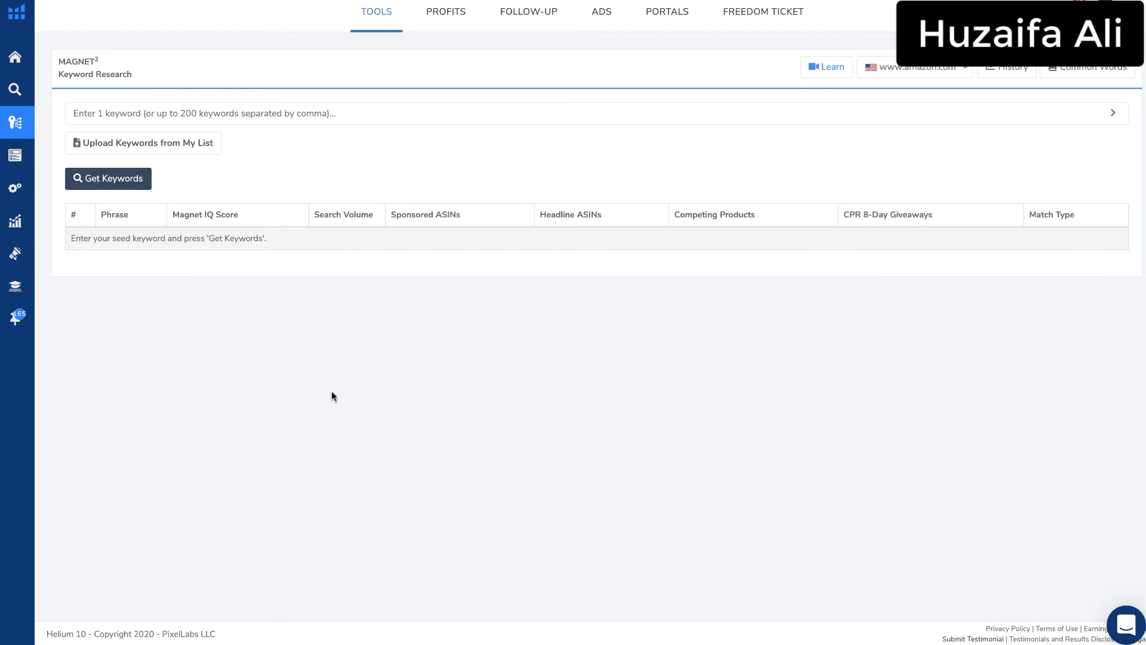
Get keyword suggestions for the seed keyword "colgate"
{"action": "left_click", "coordinate": [258, 113]}
{"action": "type", "text": "col"}
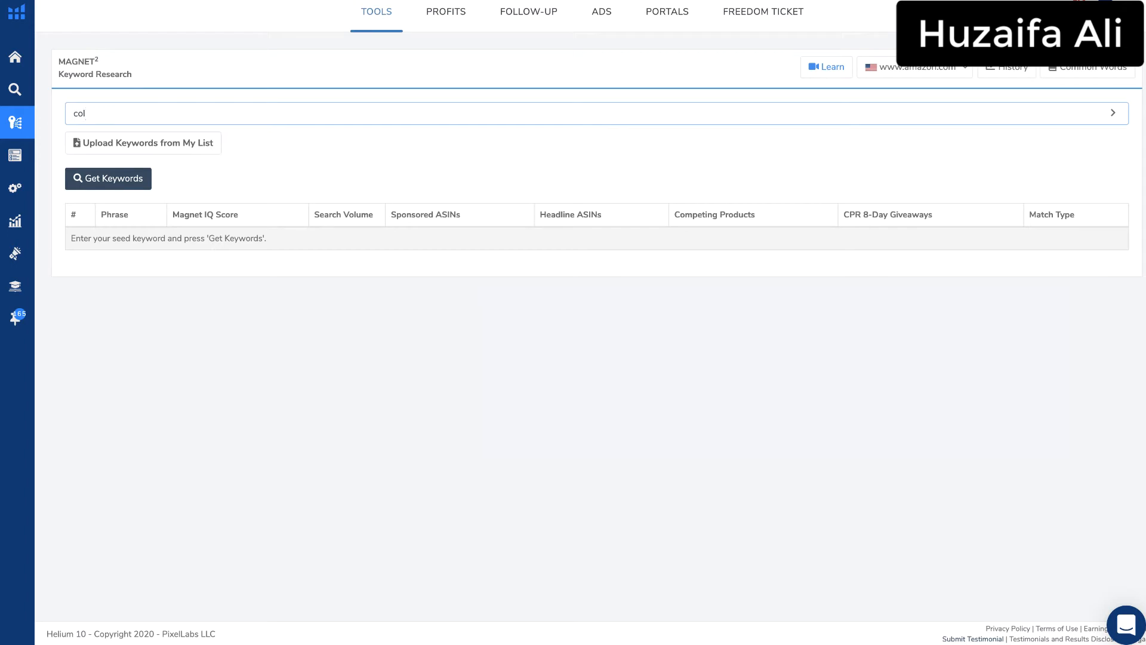
{"action": "type", "text": "gate"}
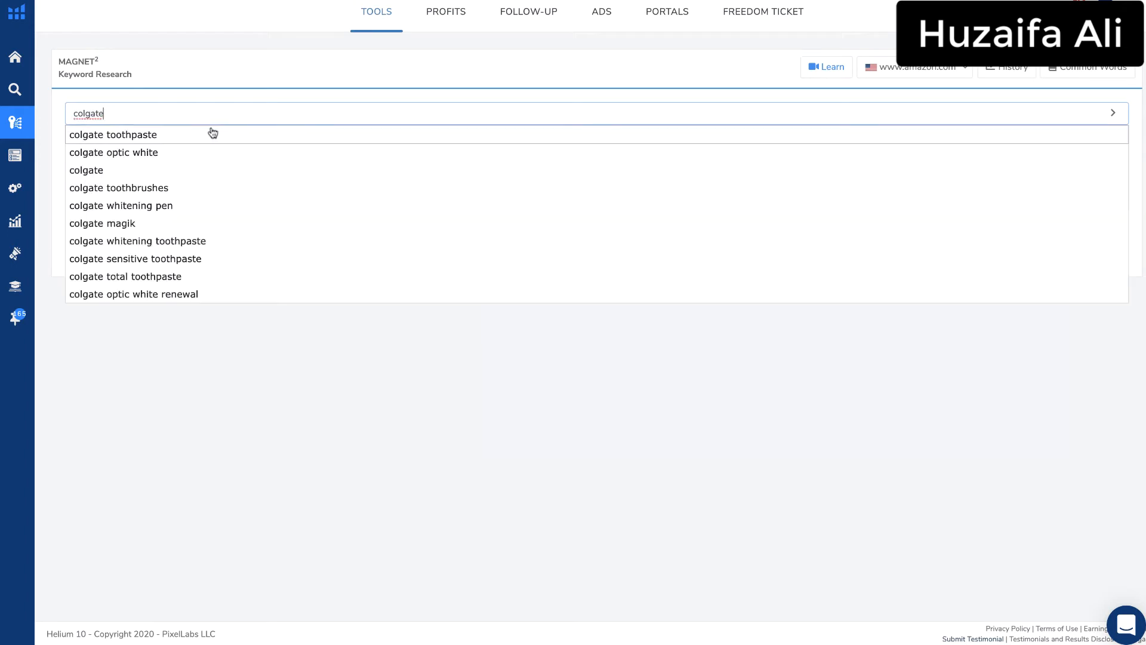
{"action": "left_click", "coordinate": [178, 360]}
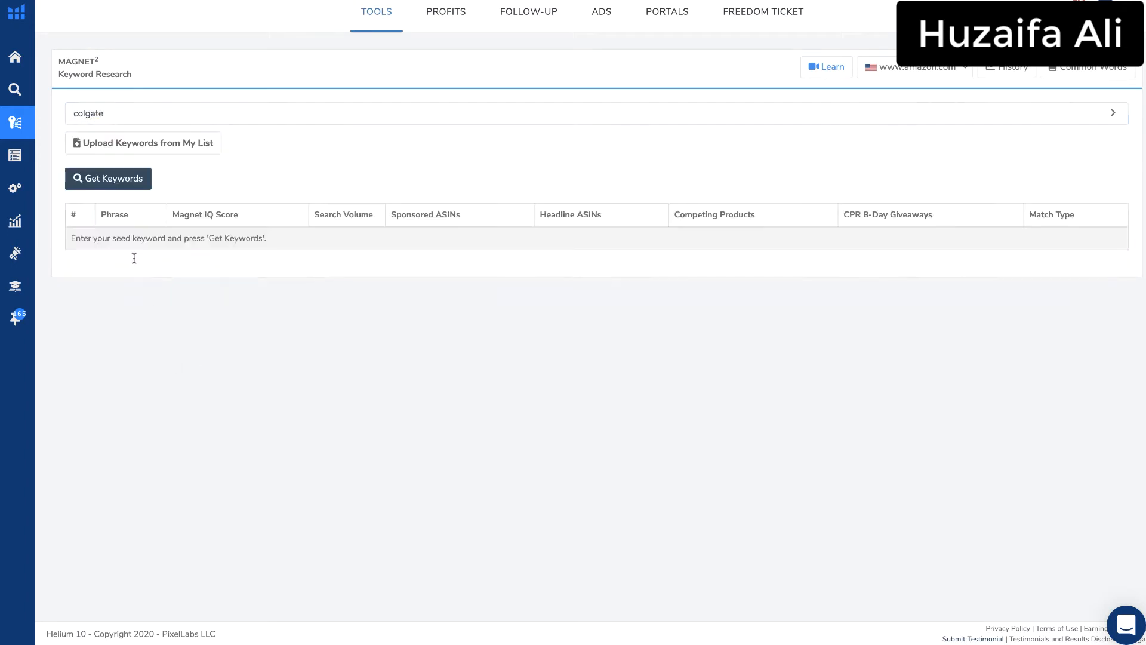
{"action": "left_click", "coordinate": [123, 183]}
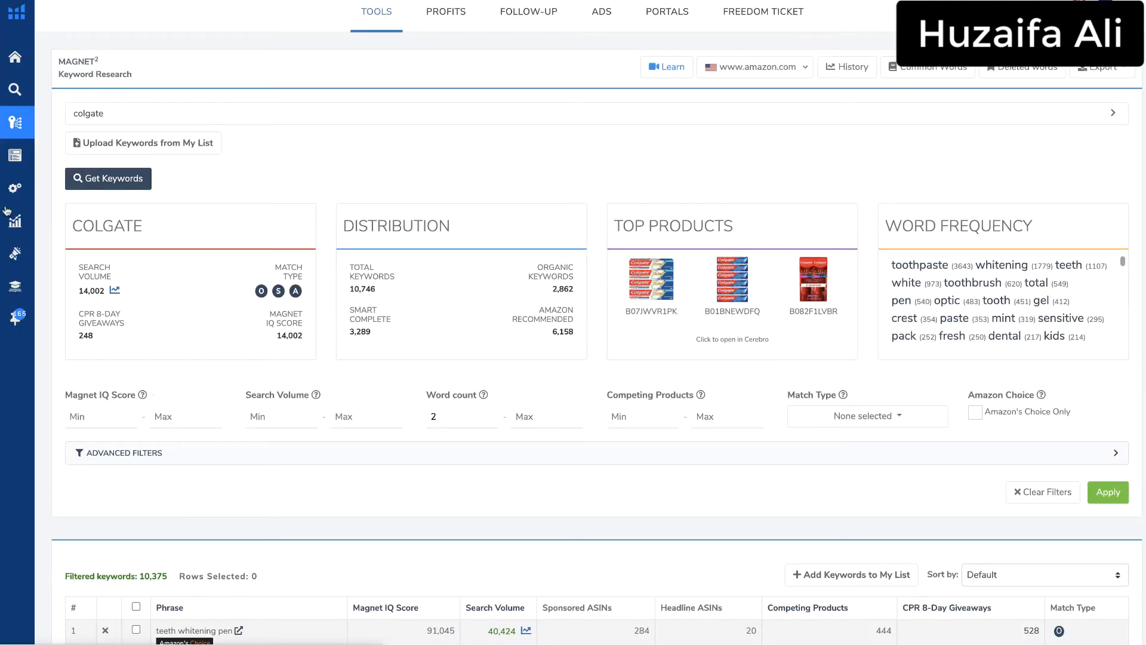
Filter the keyword results with the advanced filters to show only phrases that contain "colgate"
{"action": "scroll", "coordinate": [271, 373], "scroll_direction": "down", "scroll_amount": 2}
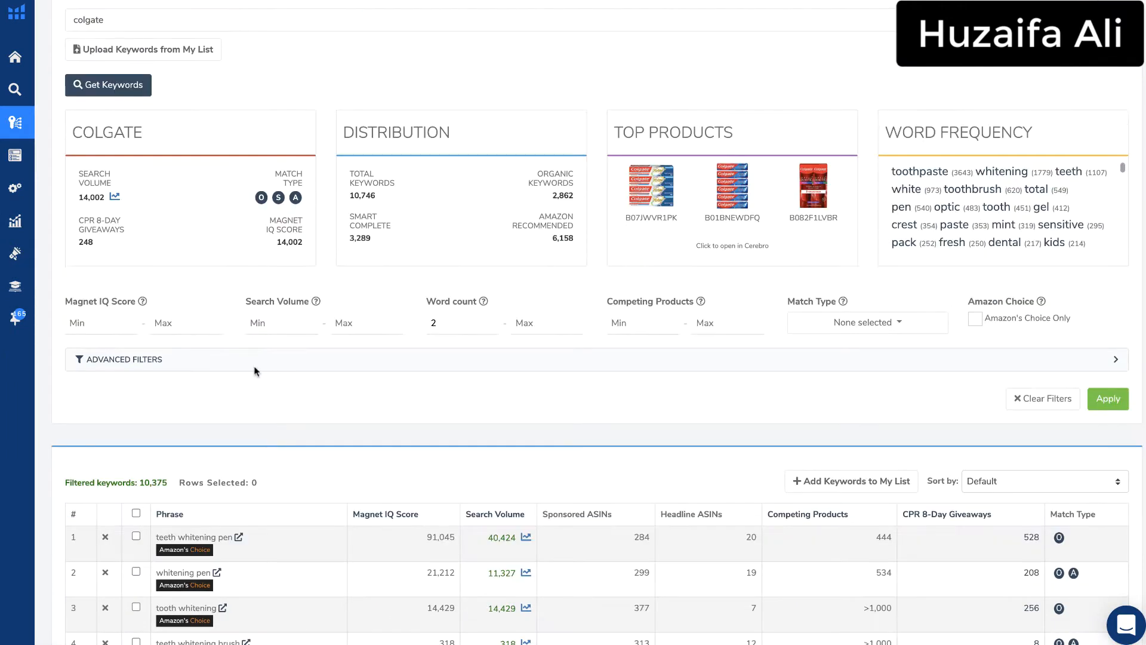
{"action": "double_click", "coordinate": [85, 197]}
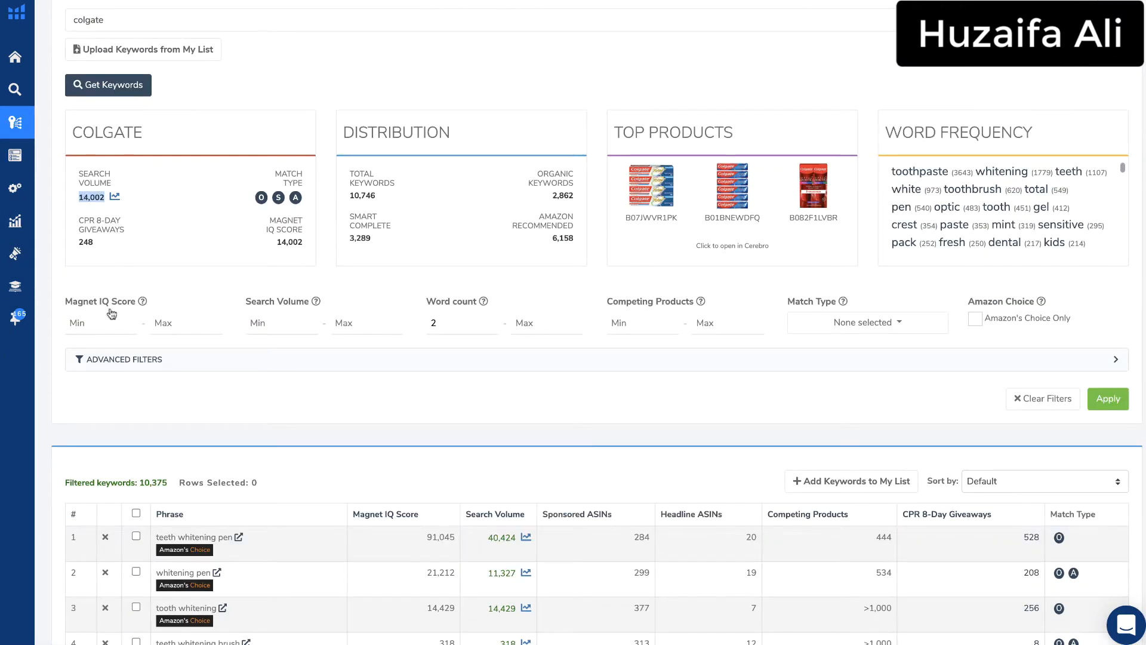
{"action": "left_click", "coordinate": [128, 361]}
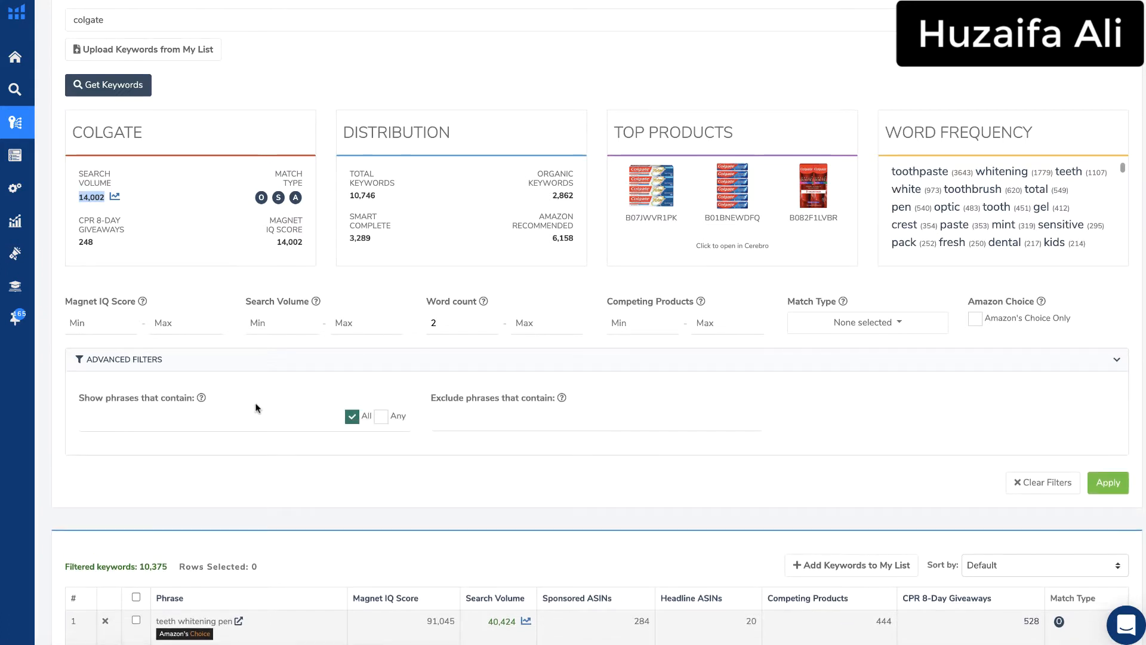
{"action": "left_click", "coordinate": [121, 422]}
{"action": "type", "text": "colga"}
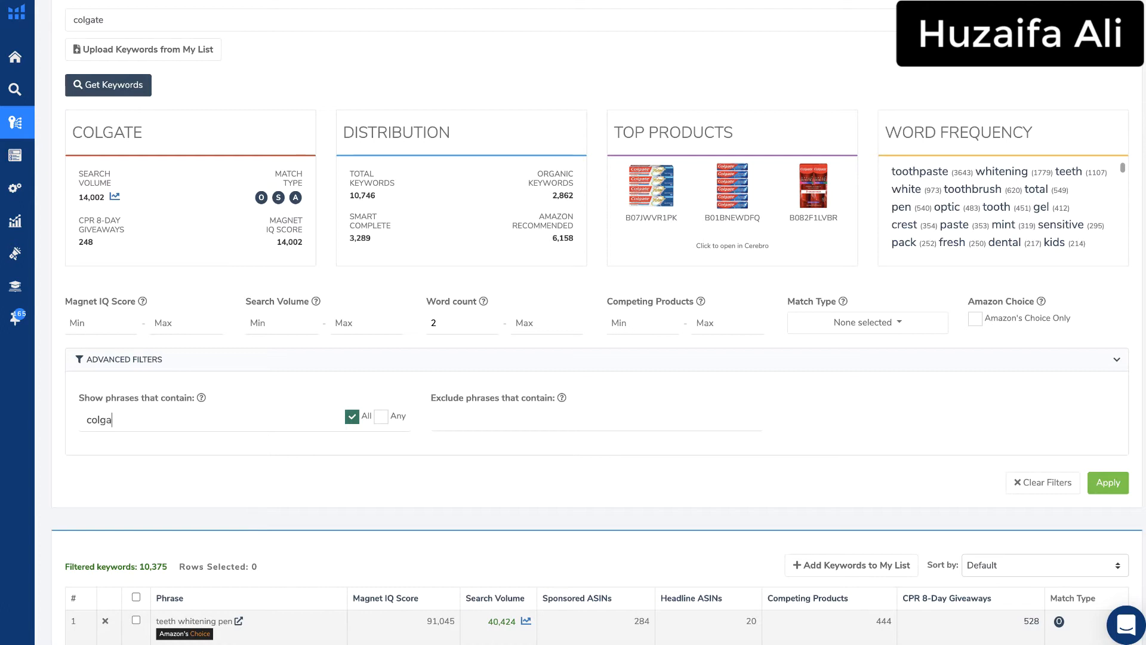
{"action": "type", "text": "te"}
{"action": "double_click", "coordinate": [115, 398]}
{"action": "left_click", "coordinate": [1107, 484]}
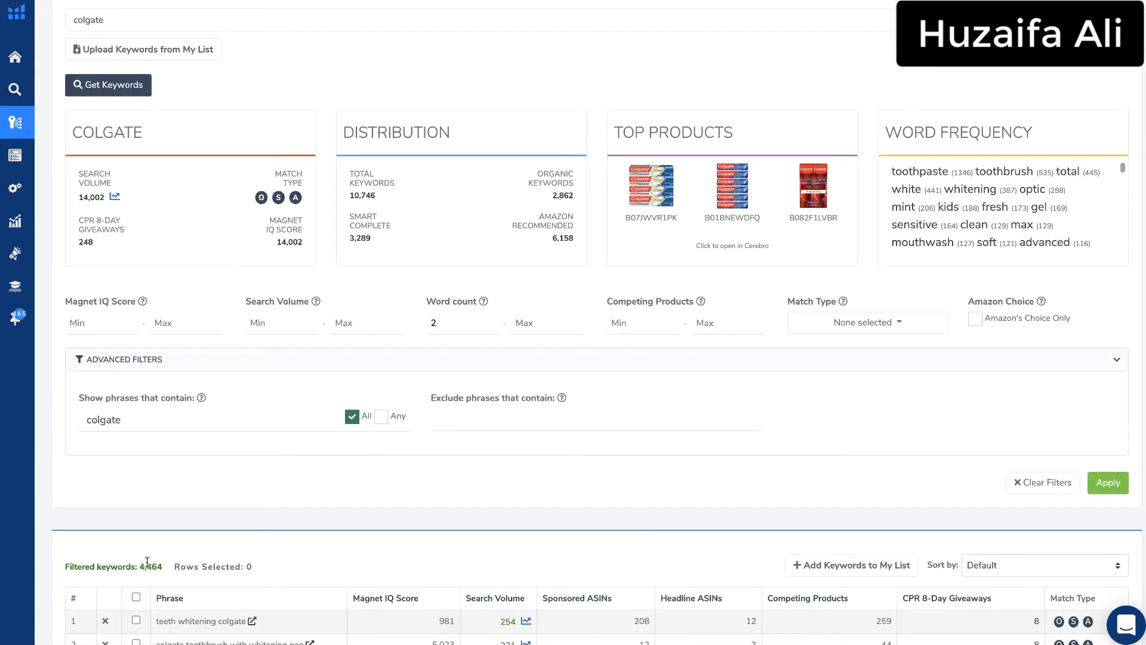
Sort the filtered keywords by search volume from high to low
{"action": "scroll", "coordinate": [365, 434], "scroll_direction": "down", "scroll_amount": 1}
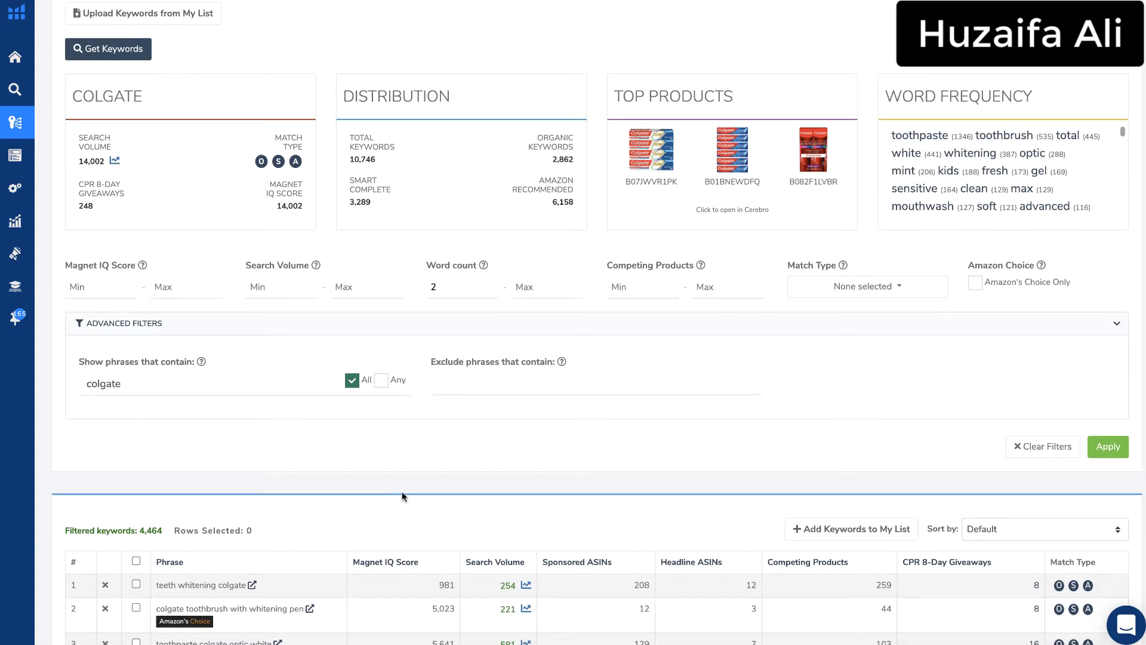
{"action": "left_click", "coordinate": [483, 560]}
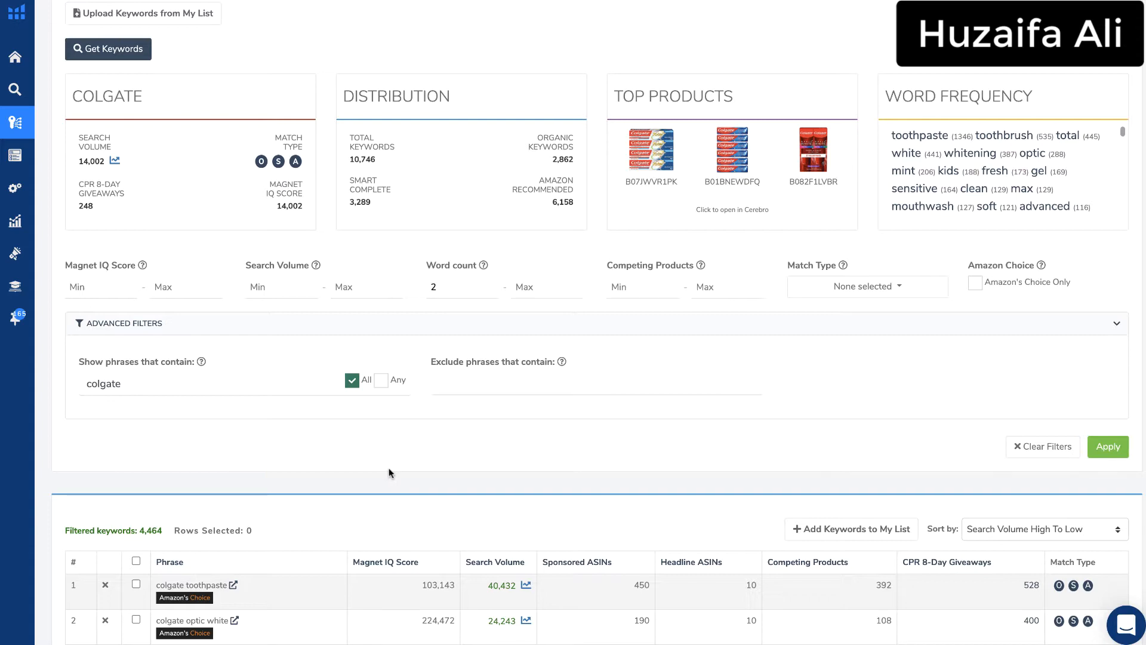
{"action": "scroll", "coordinate": [370, 370], "scroll_direction": "down", "scroll_amount": 2}
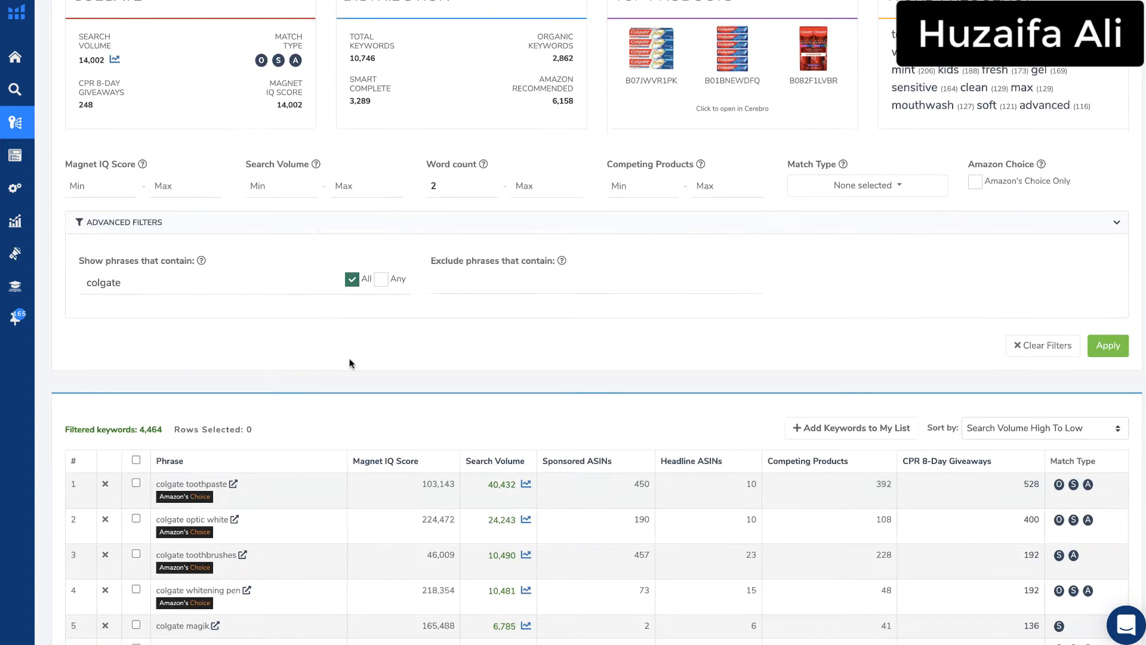
{"action": "scroll", "coordinate": [305, 382], "scroll_direction": "down", "scroll_amount": 2}
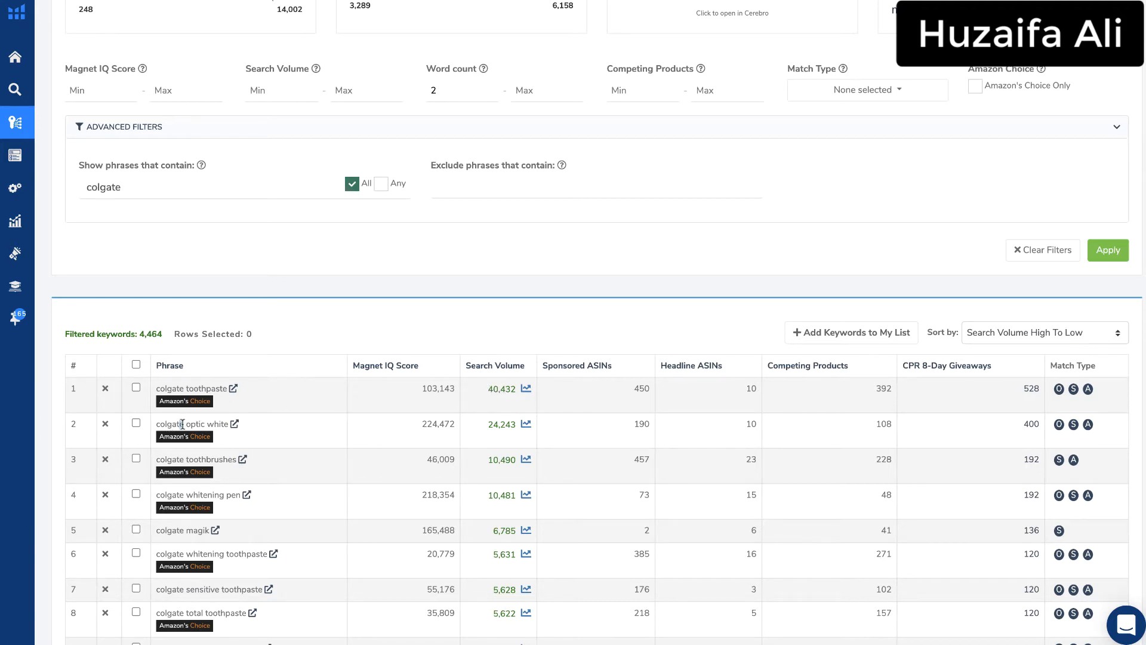
Check the search volume of "colgate optic white" and look through the sorted keyword list down to about row 25
{"action": "left_click_drag", "start_coordinate": [180, 424], "coordinate": [208, 428]}
{"action": "left_click_drag", "start_coordinate": [488, 424], "coordinate": [496, 422]}
{"action": "scroll", "coordinate": [496, 394], "scroll_direction": "down", "scroll_amount": 5}
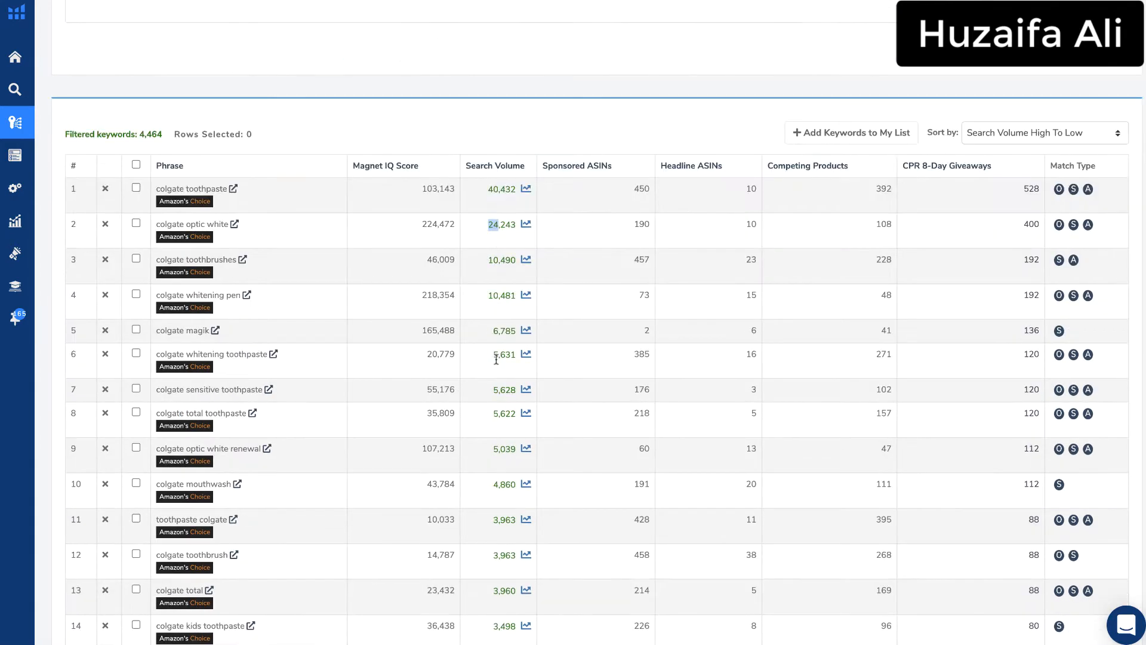
{"action": "scroll", "coordinate": [494, 361], "scroll_direction": "down", "scroll_amount": 4}
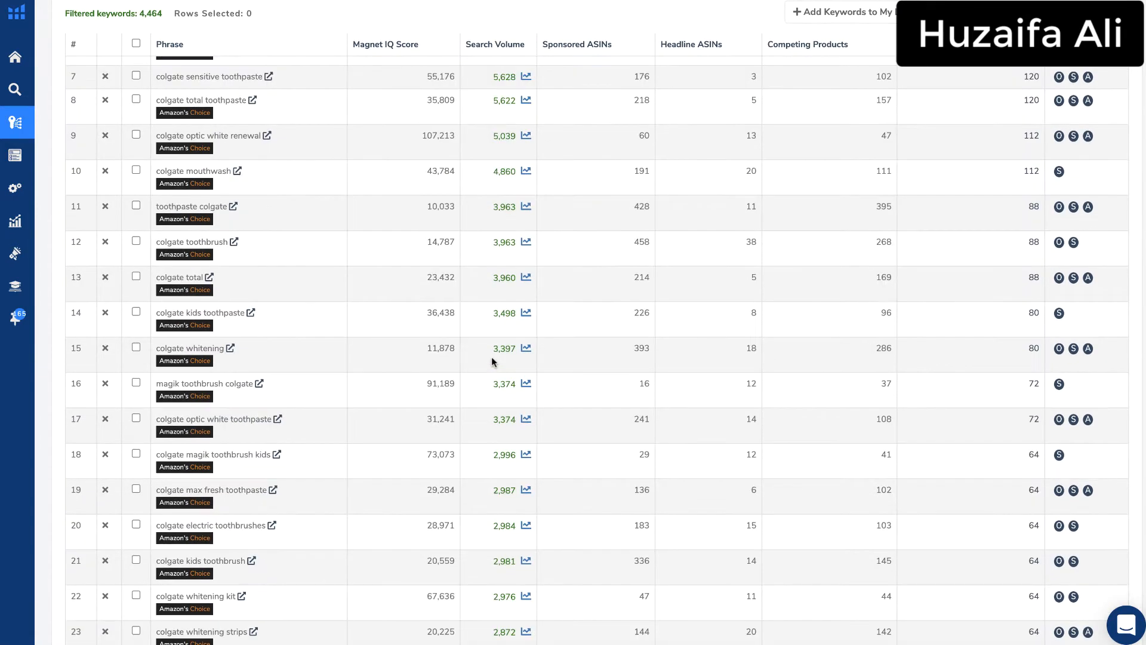
{"action": "scroll", "coordinate": [493, 361], "scroll_direction": "down", "scroll_amount": 1}
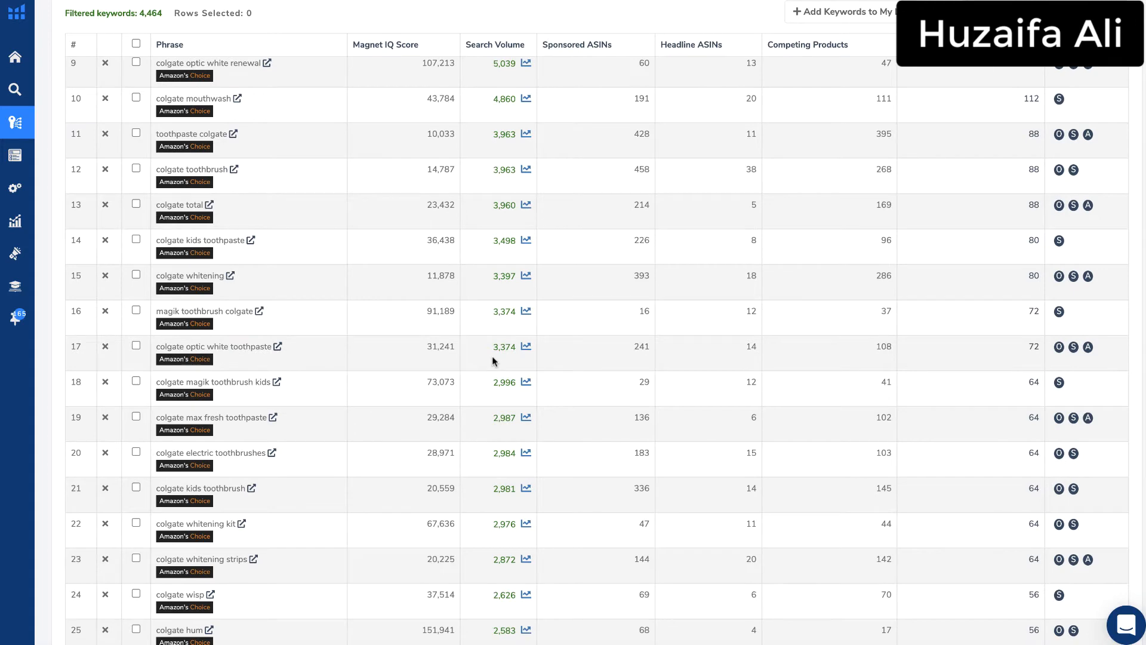
{"action": "scroll", "coordinate": [493, 361], "scroll_direction": "down", "scroll_amount": 1}
{"action": "scroll", "coordinate": [492, 356], "scroll_direction": "up", "scroll_amount": 5}
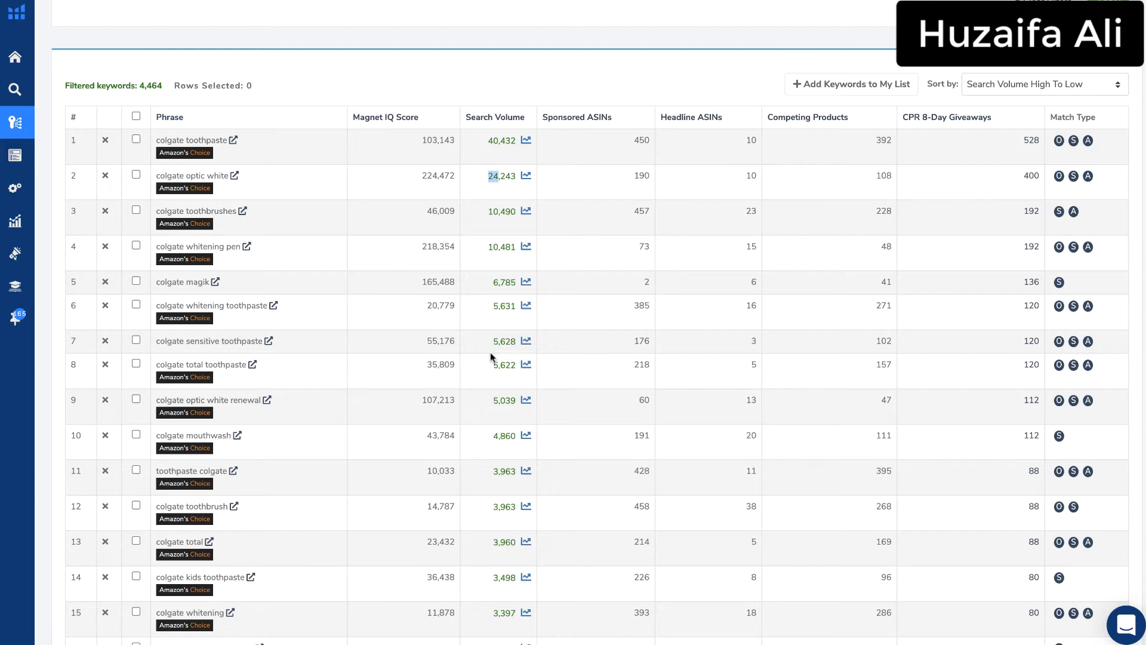
Examine the phrases of the top six keywords and the search volumes of the first four
{"action": "left_click", "coordinate": [483, 290]}
{"action": "left_click_drag", "start_coordinate": [194, 212], "coordinate": [212, 211]}
{"action": "left_click_drag", "start_coordinate": [194, 138], "coordinate": [211, 138]}
{"action": "left_click_drag", "start_coordinate": [227, 245], "coordinate": [205, 244]}
{"action": "left_click", "coordinate": [190, 282]}
{"action": "left_click_drag", "start_coordinate": [235, 307], "coordinate": [239, 305]}
{"action": "left_click_drag", "start_coordinate": [491, 142], "coordinate": [497, 246]}
{"action": "left_click", "coordinate": [491, 264]}
Check the sponsored ASIN counts of "colgate toothpaste", "colgate optic white" and "colgate whitening pen"
{"action": "mouse_move", "coordinate": [587, 124]}
{"action": "double_click", "coordinate": [643, 140]}
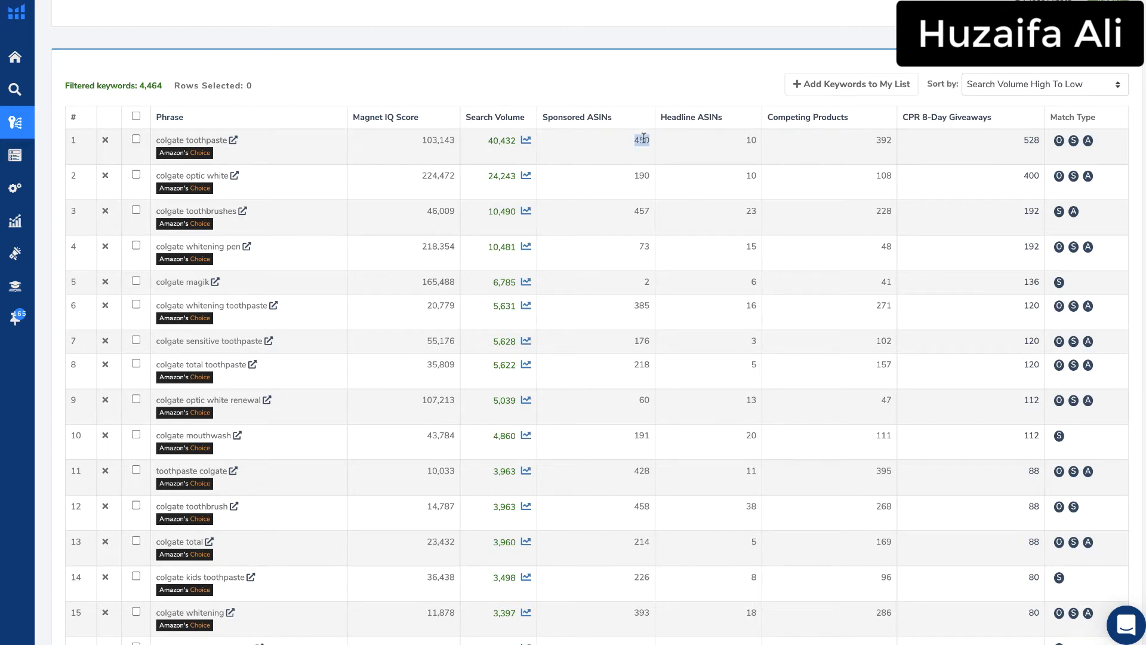
{"action": "double_click", "coordinate": [637, 176]}
{"action": "double_click", "coordinate": [642, 246]}
Check the search volume of "colgate whitening pen" and view its all-time search volume history
{"action": "double_click", "coordinate": [500, 246]}
{"action": "left_click", "coordinate": [525, 248]}
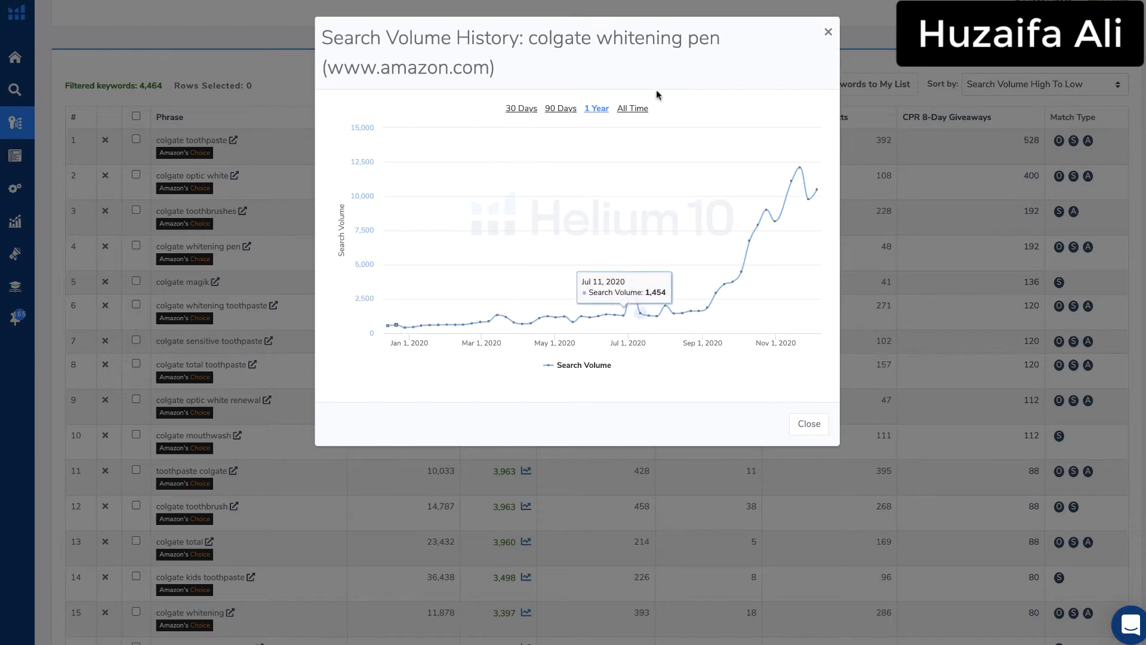
{"action": "left_click", "coordinate": [633, 108]}
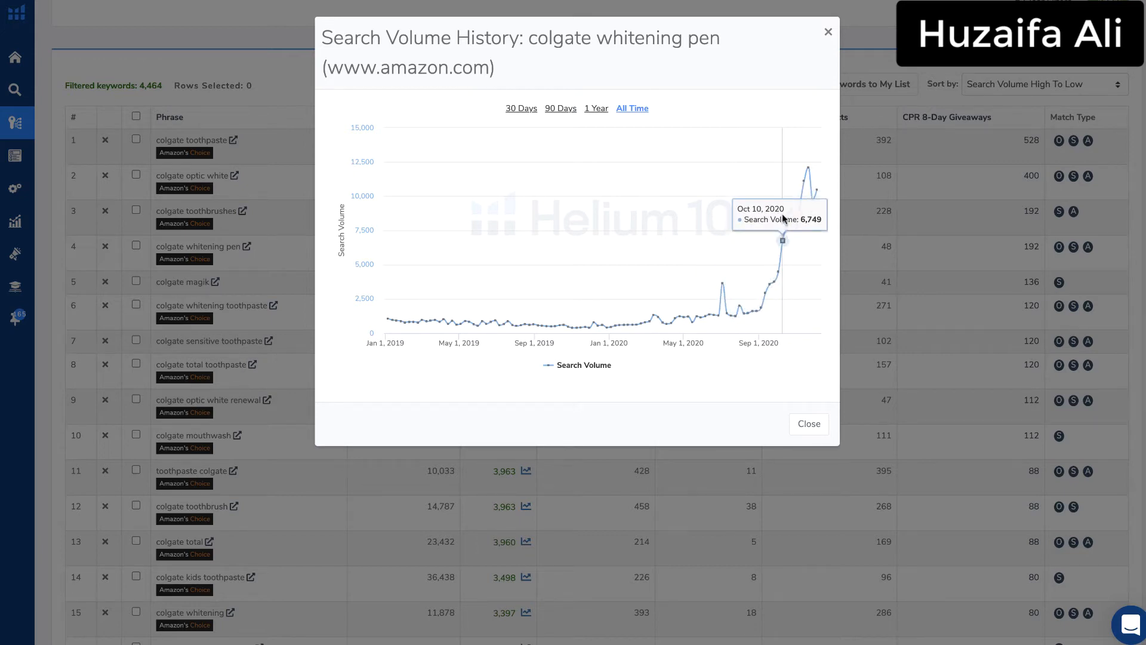
{"action": "left_click", "coordinate": [830, 32]}
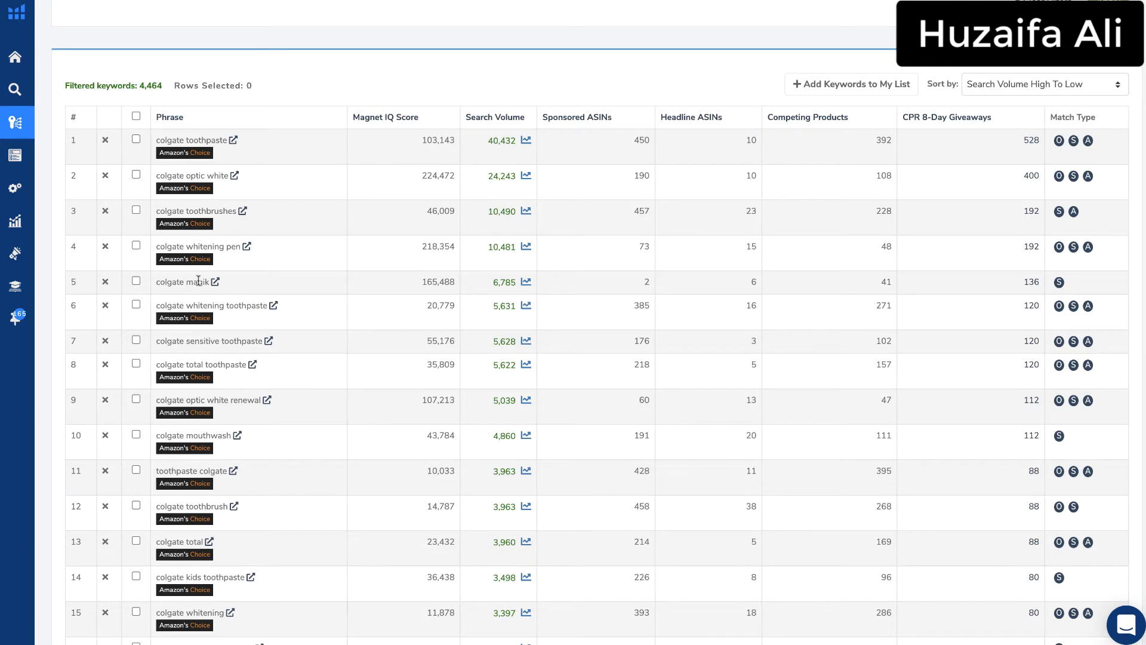
View the all-time search volume history of "colgate magik"
{"action": "left_click", "coordinate": [526, 282]}
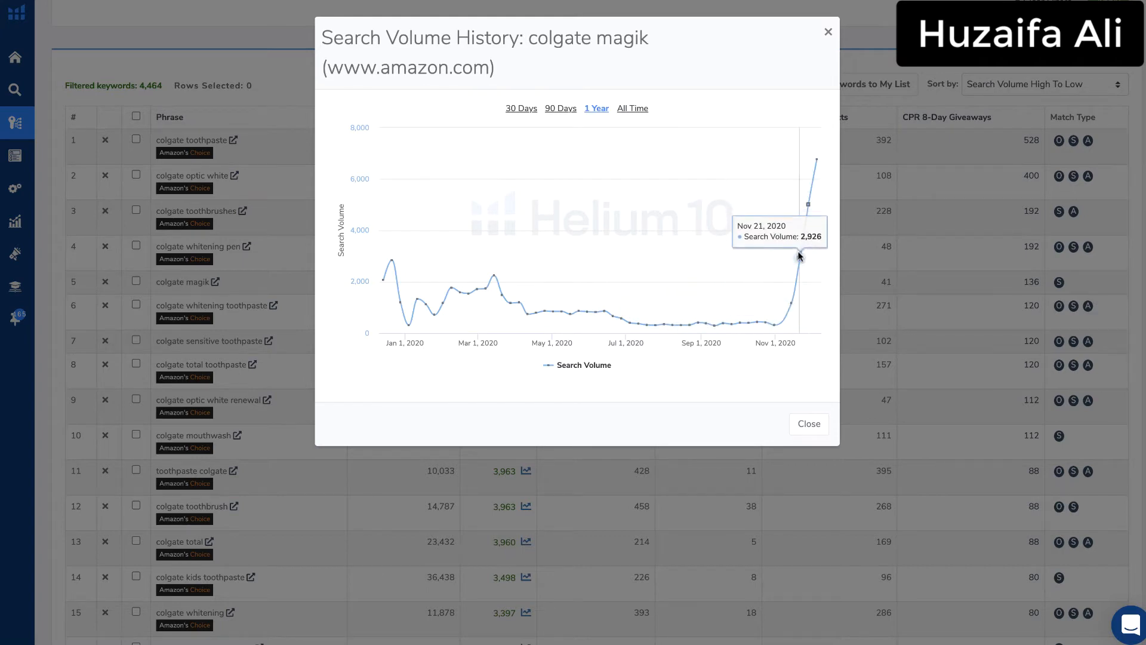
{"action": "left_click", "coordinate": [632, 108]}
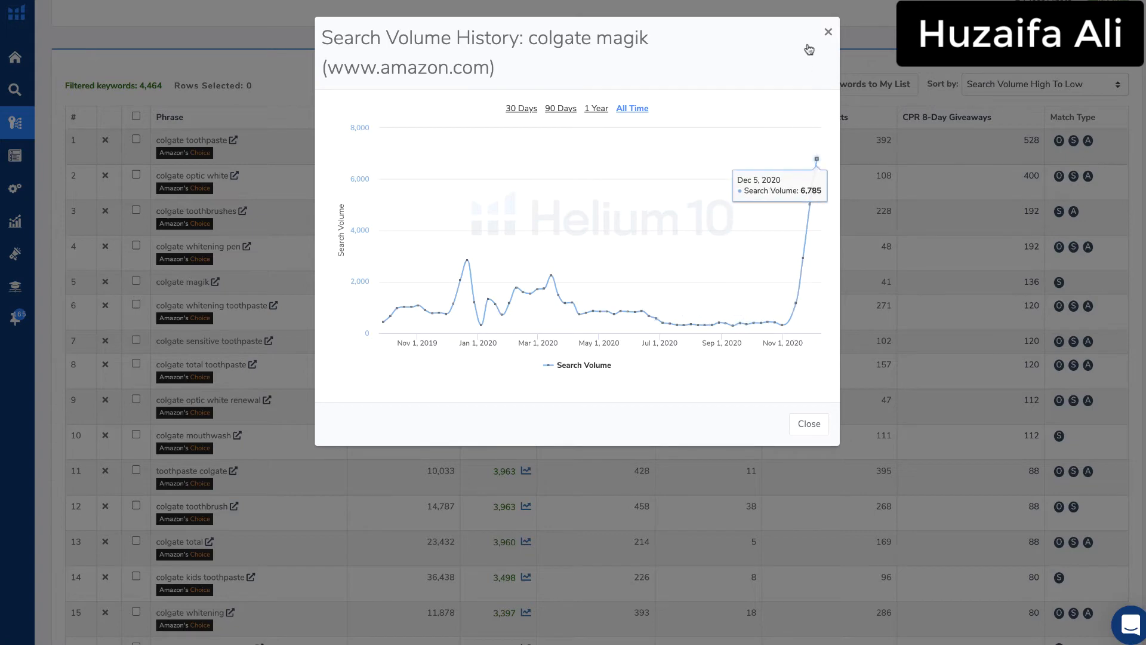
{"action": "left_click", "coordinate": [828, 32]}
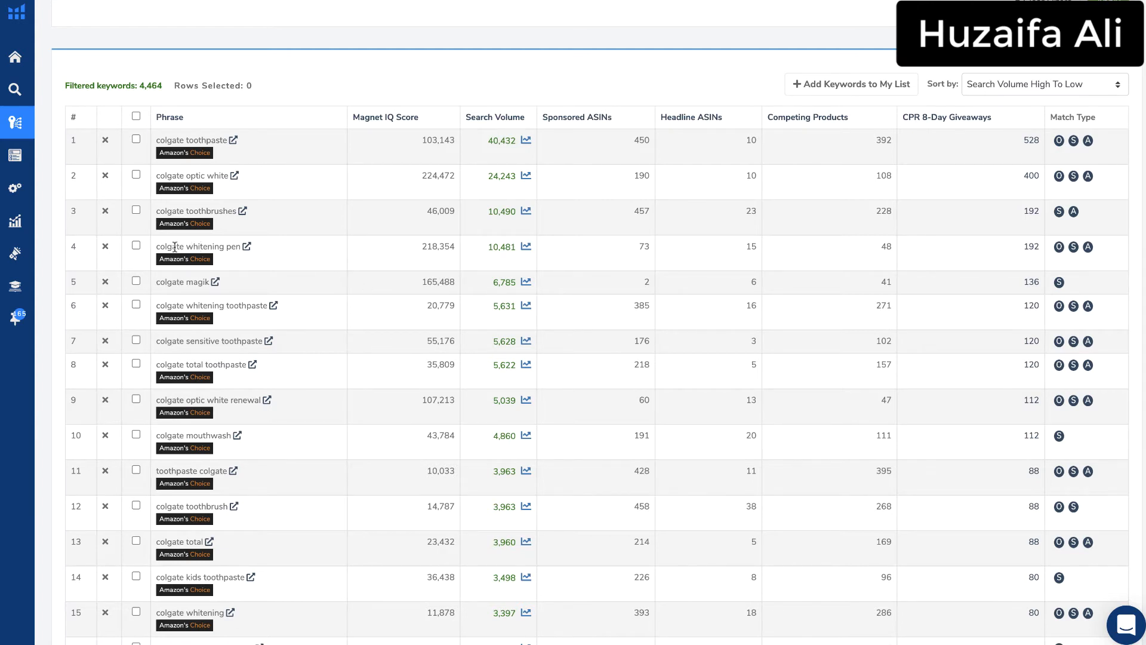
Compare the product words in the whitening pen, toothpaste, mouthwash and toothbrushes phrases
{"action": "left_click_drag", "start_coordinate": [176, 246], "coordinate": [225, 246]}
{"action": "left_click", "coordinate": [201, 139]}
{"action": "double_click", "coordinate": [216, 436]}
{"action": "double_click", "coordinate": [215, 141]}
{"action": "double_click", "coordinate": [216, 211]}
{"action": "double_click", "coordinate": [219, 247]}
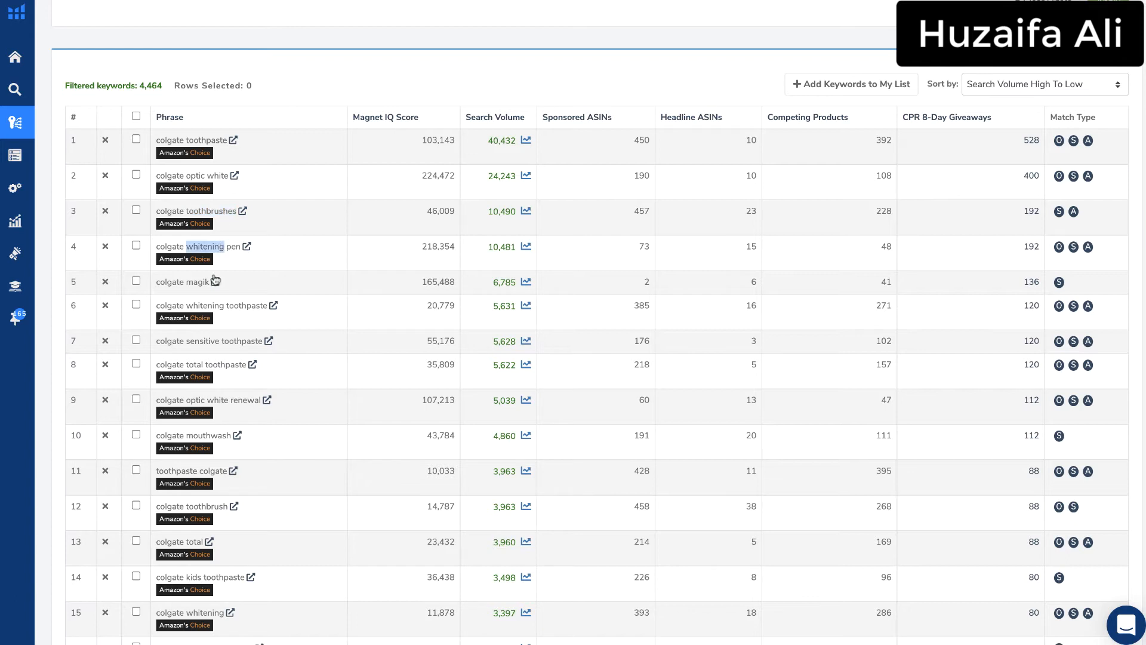
Check the sponsored ASIN counts of "colgate whitening toothpaste", "colgate sensitive toothpaste" and "toothpaste colgate", plus the sensitive toothpaste phrase's search volume
{"action": "left_click", "coordinate": [238, 306]}
{"action": "double_click", "coordinate": [238, 305]}
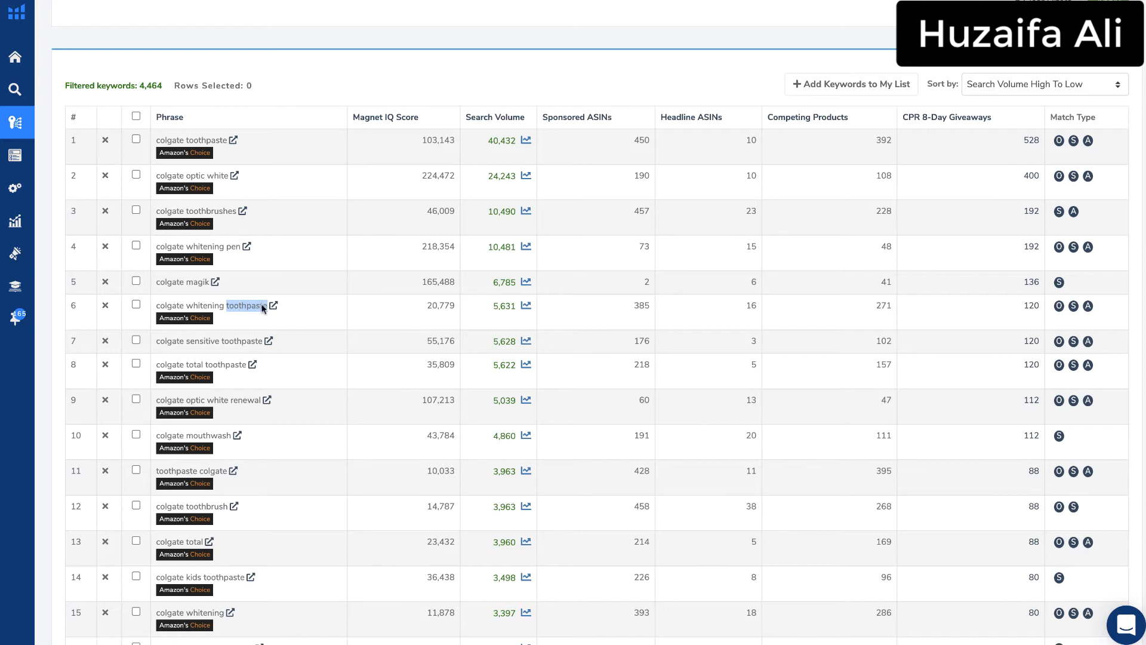
{"action": "double_click", "coordinate": [638, 308]}
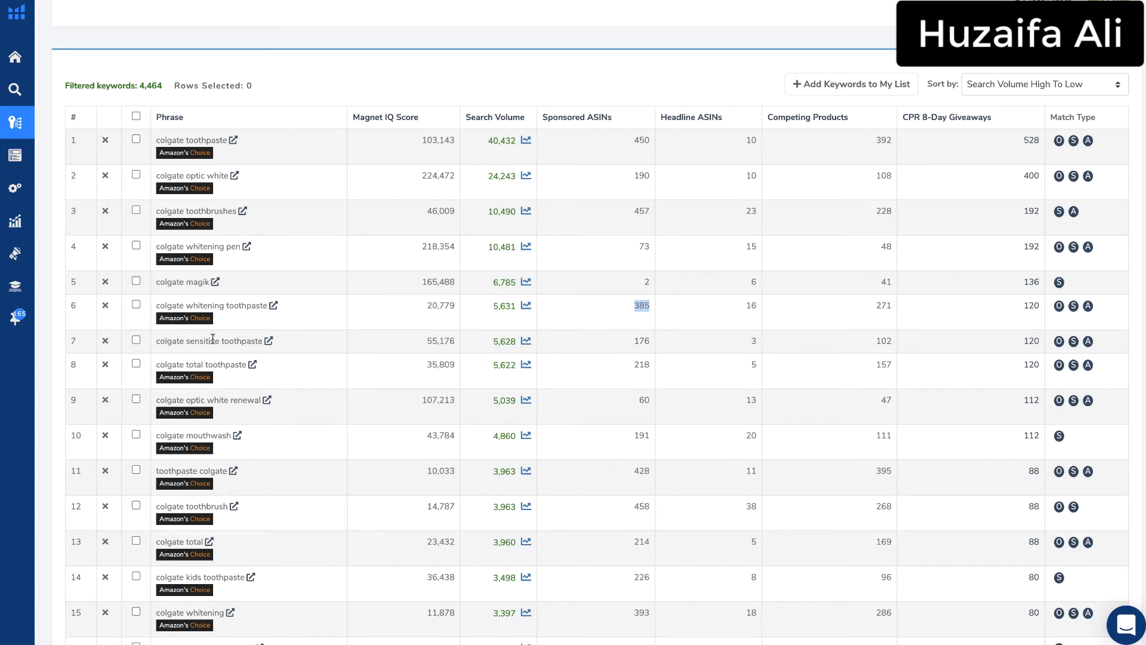
{"action": "double_click", "coordinate": [240, 338]}
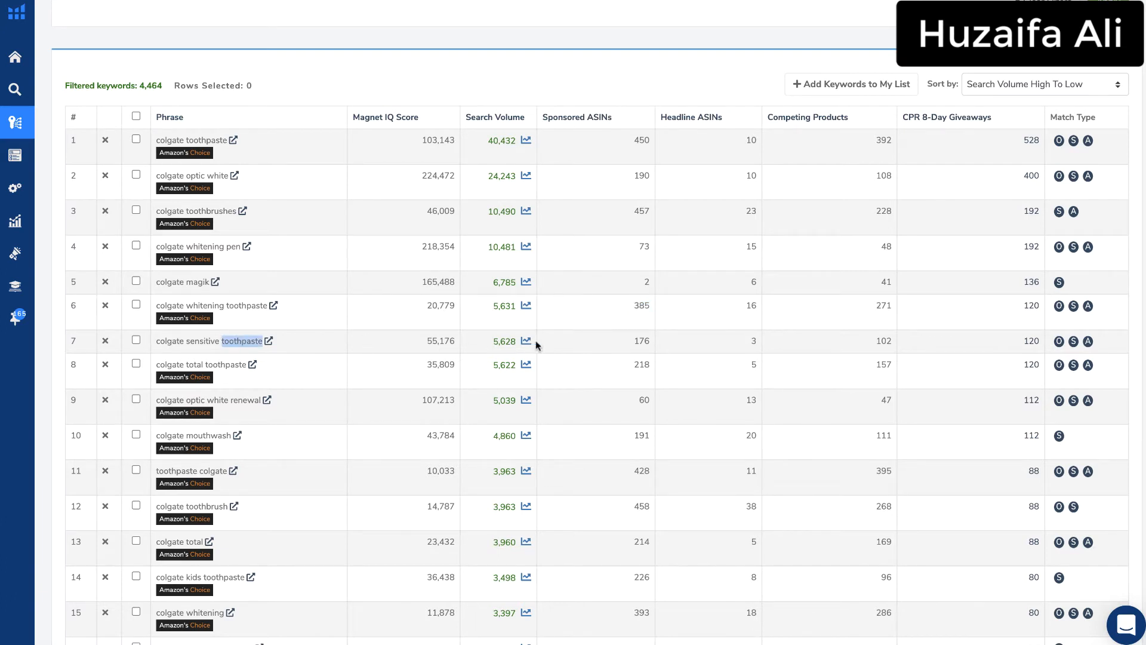
{"action": "double_click", "coordinate": [503, 344]}
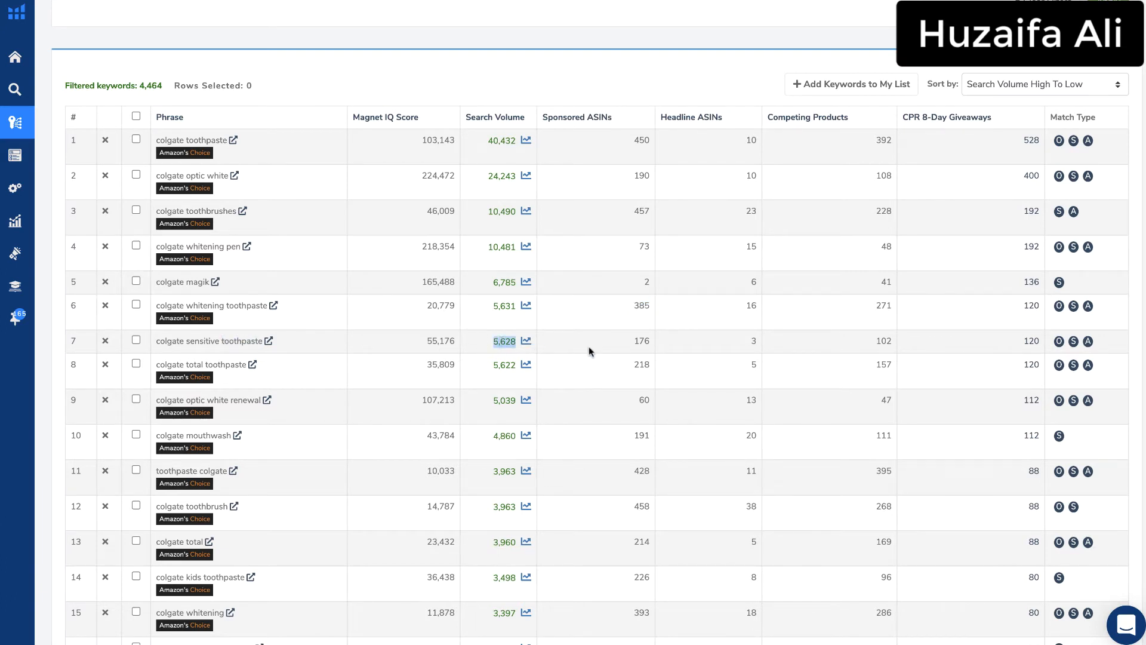
{"action": "double_click", "coordinate": [640, 341]}
{"action": "scroll", "coordinate": [601, 463], "scroll_direction": "down", "scroll_amount": 1}
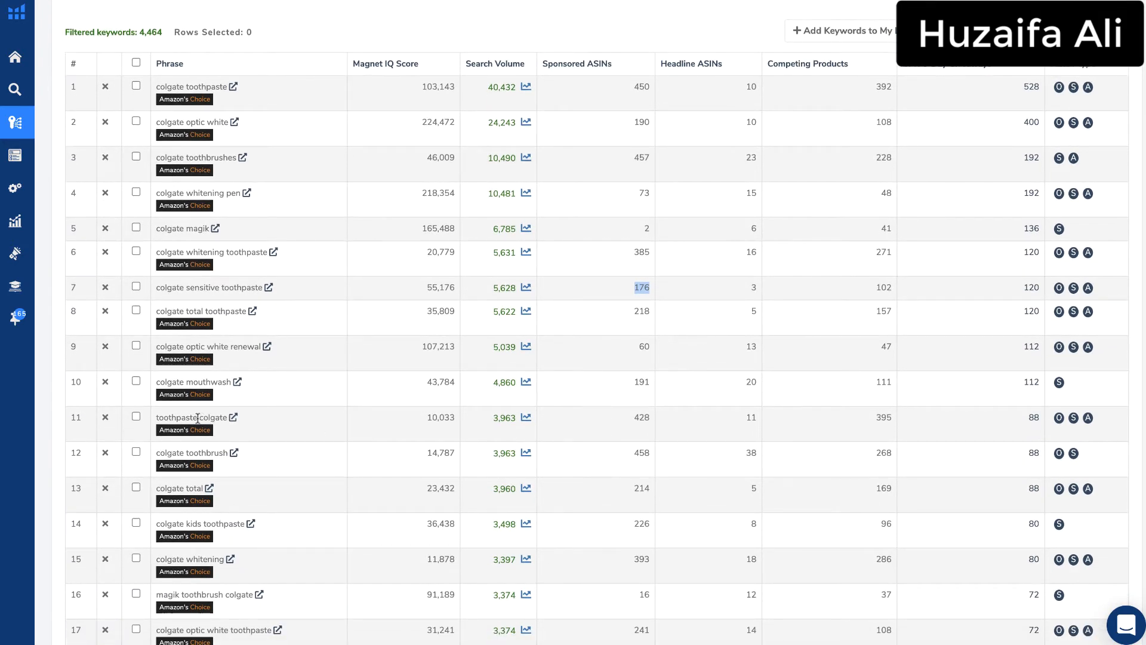
{"action": "left_click_drag", "start_coordinate": [199, 418], "coordinate": [211, 418]}
{"action": "double_click", "coordinate": [641, 418]}
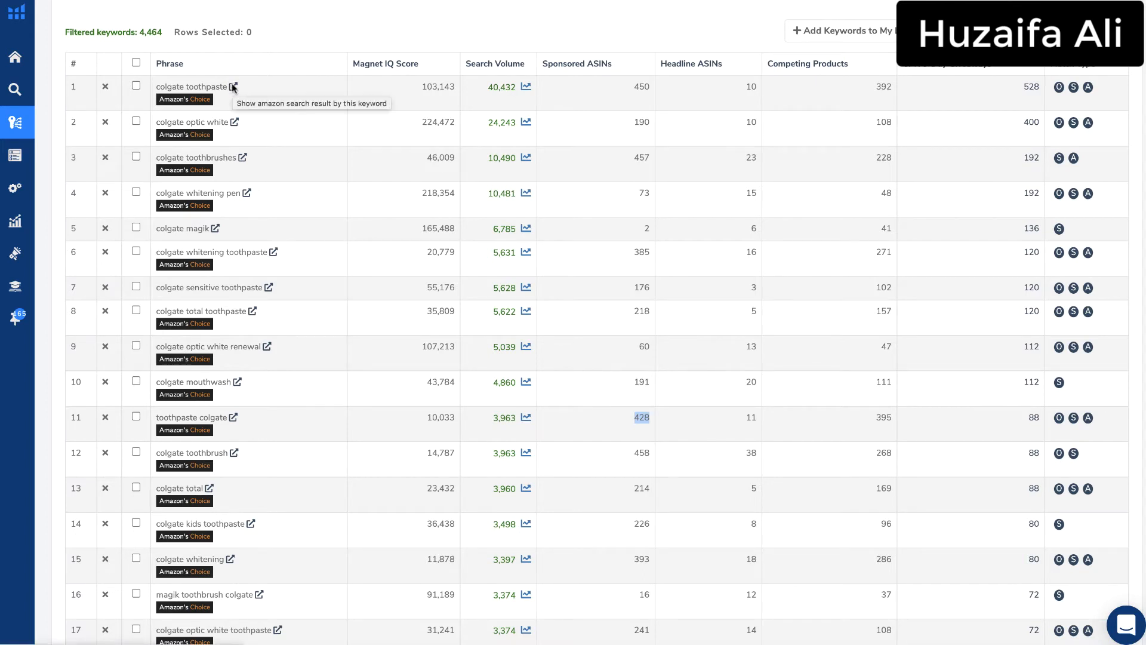
Open the Amazon search results for "colgate whitening pen" from the keyword list and look through the listed products
{"action": "left_click", "coordinate": [248, 194]}
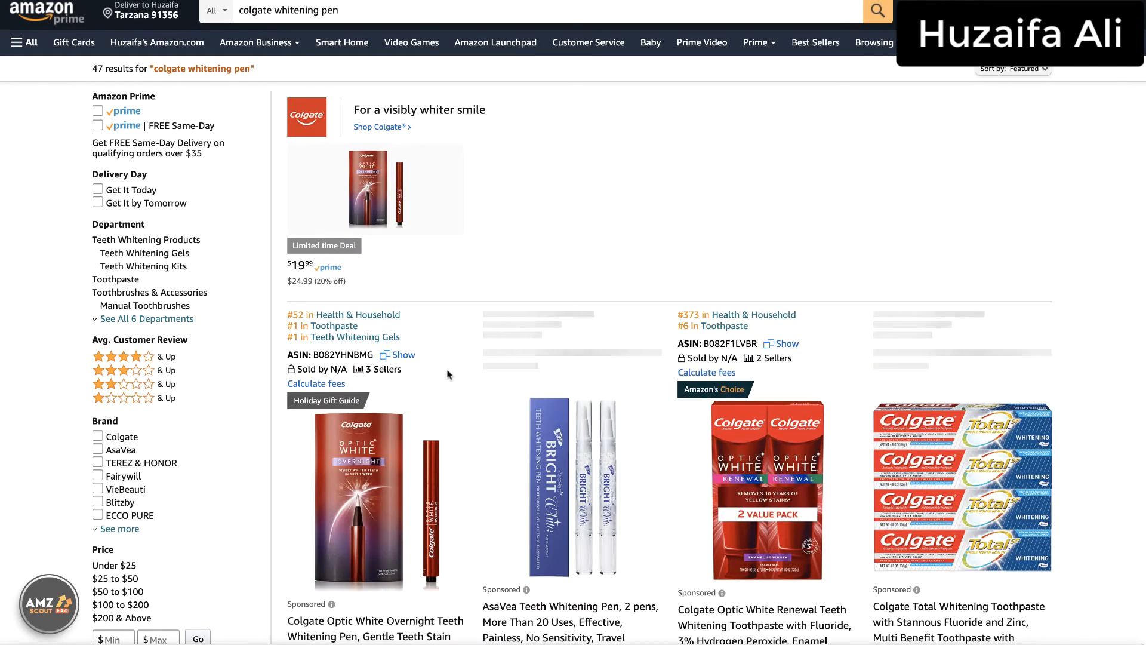
{"action": "scroll", "coordinate": [436, 366], "scroll_direction": "down", "scroll_amount": 2}
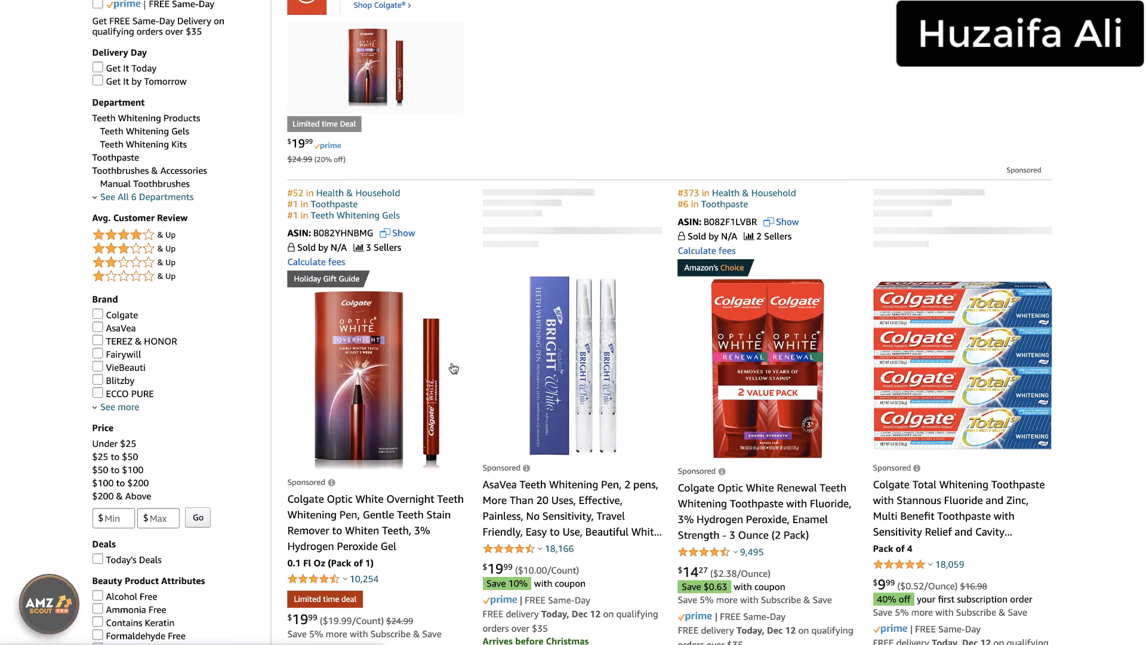
{"action": "scroll", "coordinate": [460, 377], "scroll_direction": "up", "scroll_amount": 2}
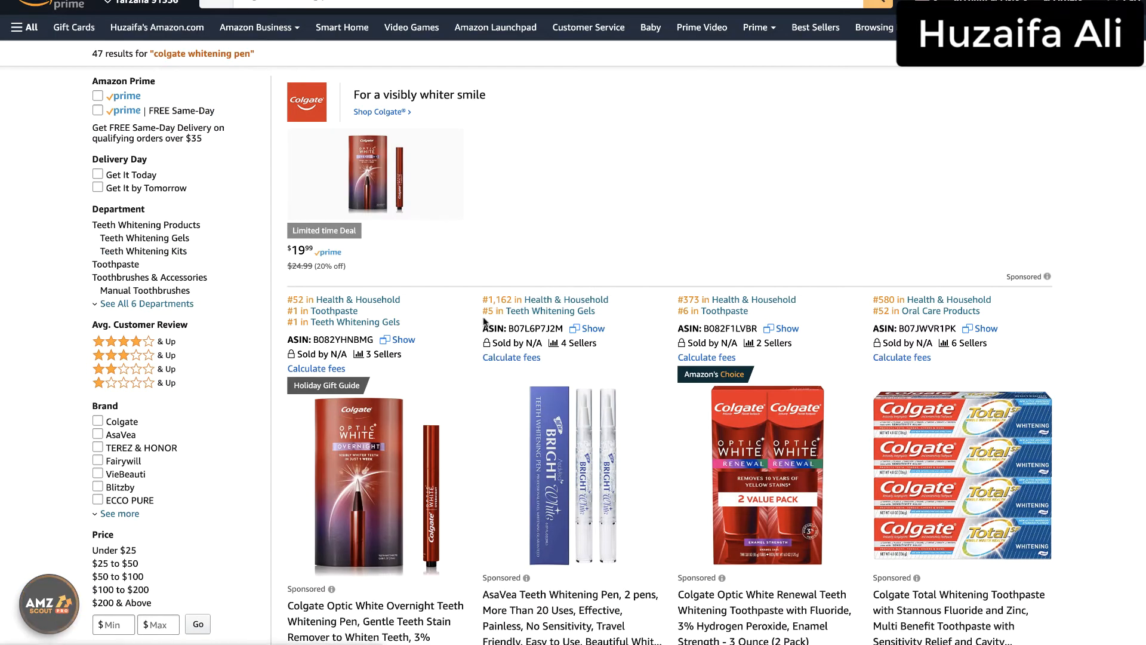
{"action": "scroll", "coordinate": [485, 323], "scroll_direction": "down", "scroll_amount": 1}
{"action": "scroll", "coordinate": [485, 323], "scroll_direction": "down", "scroll_amount": 10}
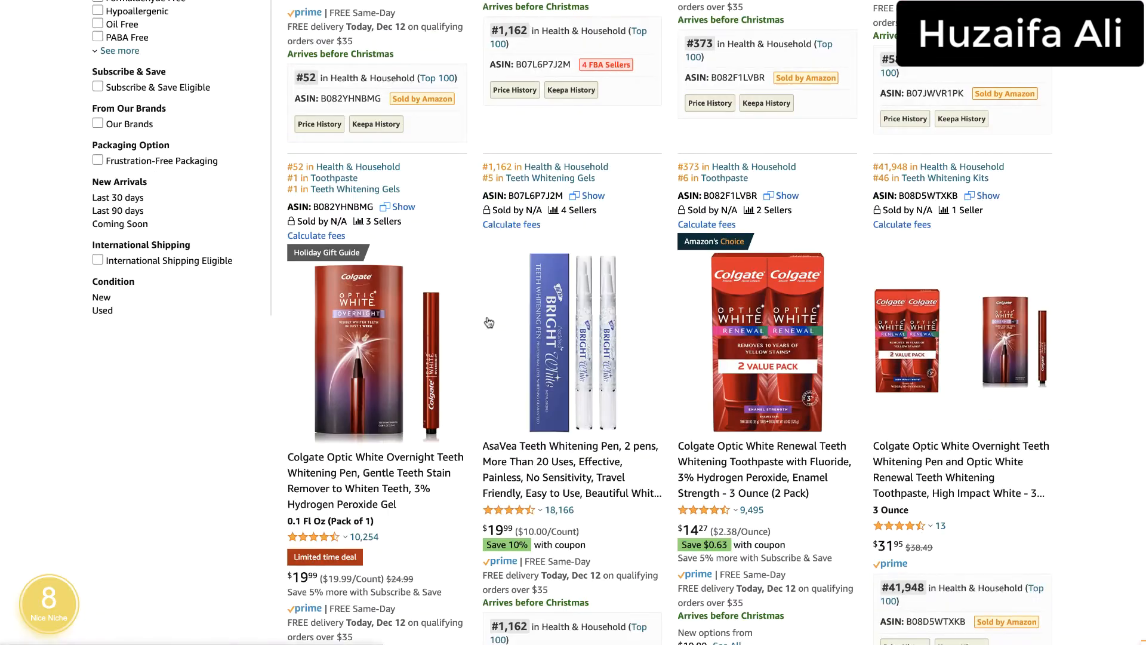
Examine further listings and their price history charts in the "colgate whitening pen" search results
{"action": "scroll", "coordinate": [489, 323], "scroll_direction": "down", "scroll_amount": 1}
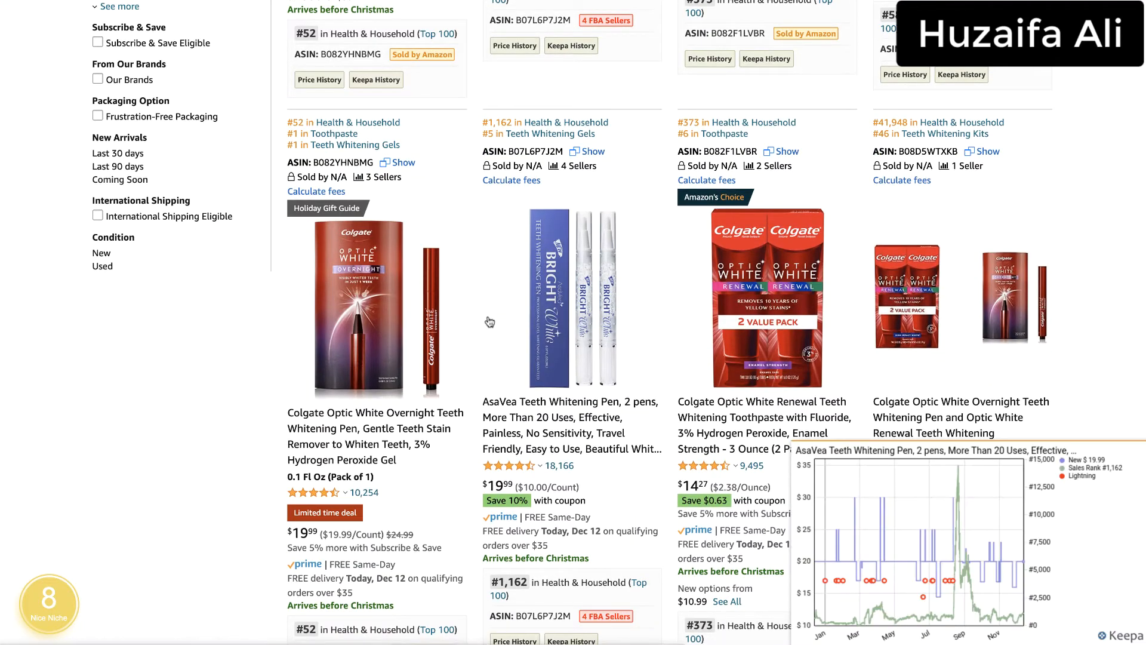
{"action": "scroll", "coordinate": [489, 322], "scroll_direction": "down", "scroll_amount": 10}
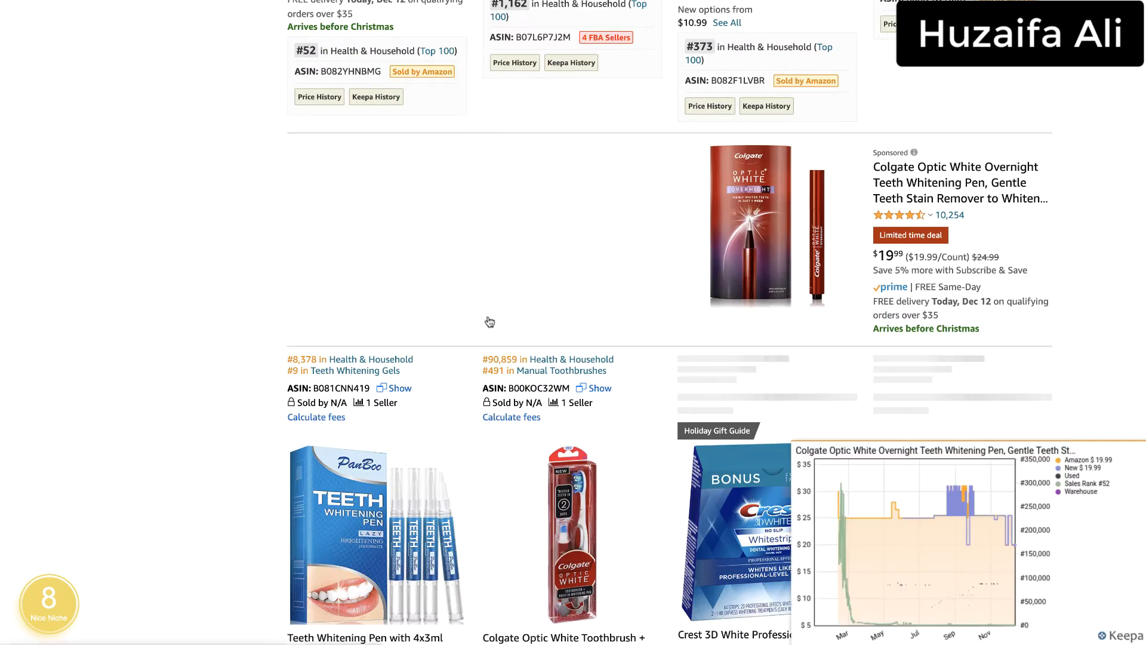
{"action": "scroll", "coordinate": [490, 322], "scroll_direction": "down", "scroll_amount": 7}
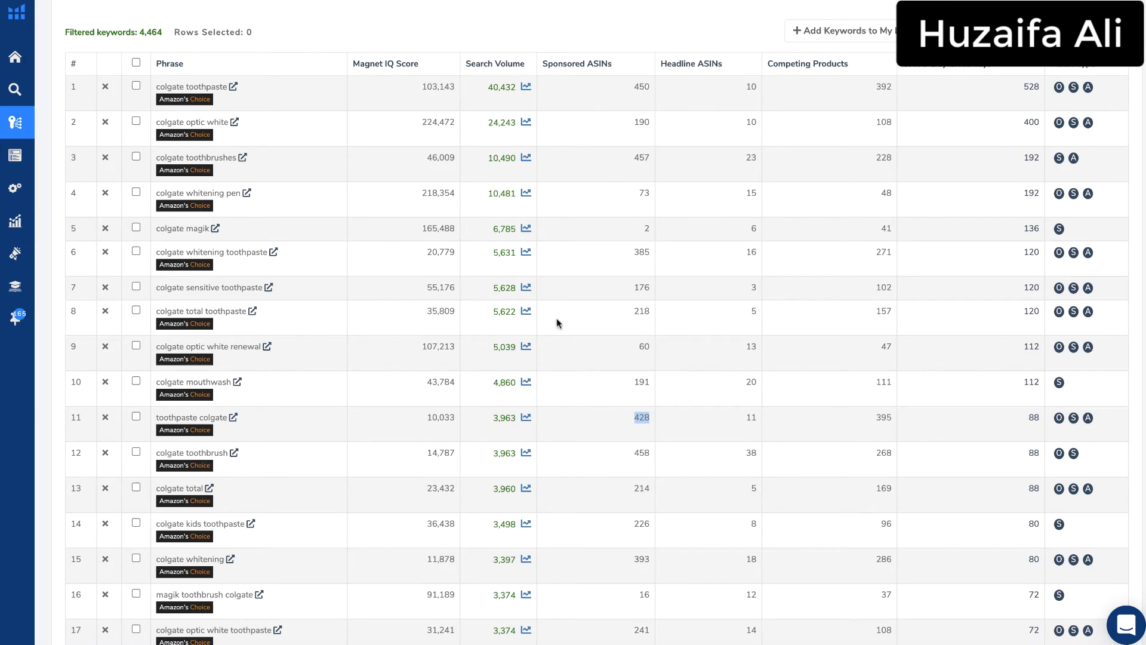
Check the search volume and sponsored ASINs of "colgate total toothpaste", then open its Amazon results and check the result count
{"action": "left_click", "coordinate": [505, 308]}
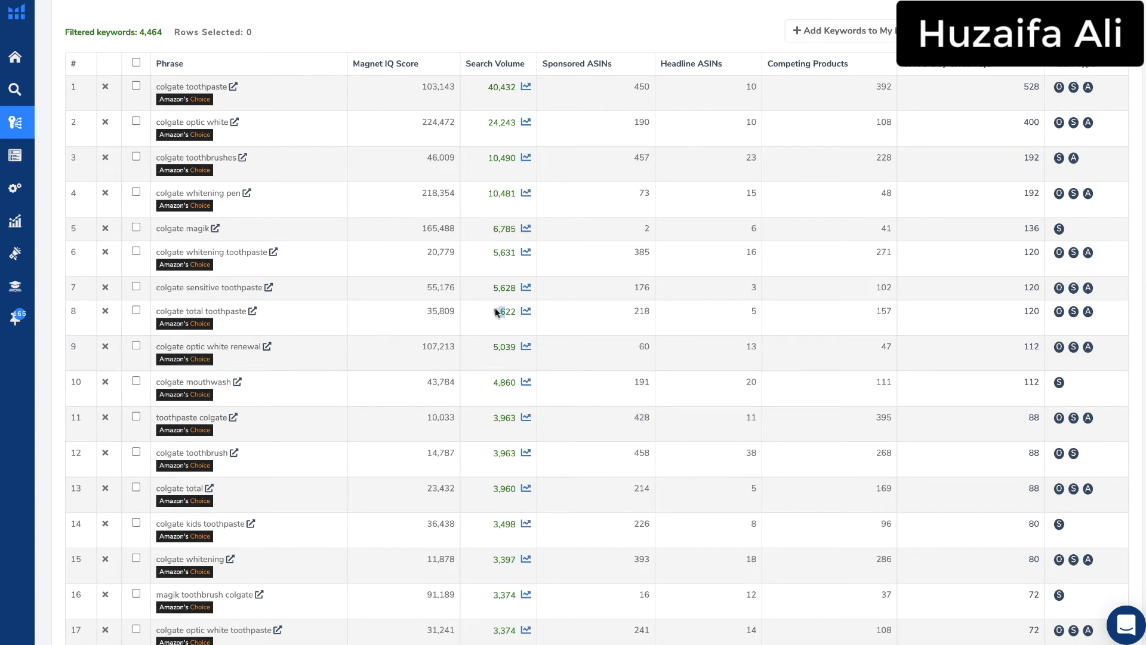
{"action": "double_click", "coordinate": [642, 311]}
{"action": "left_click", "coordinate": [253, 311]}
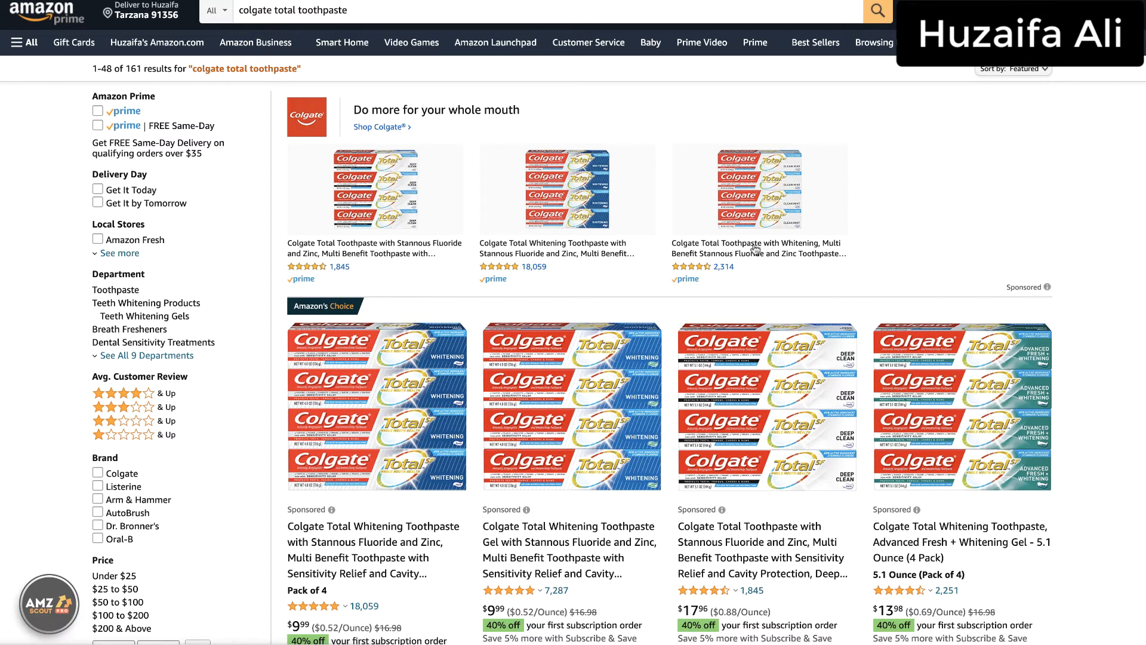
{"action": "double_click", "coordinate": [134, 68]}
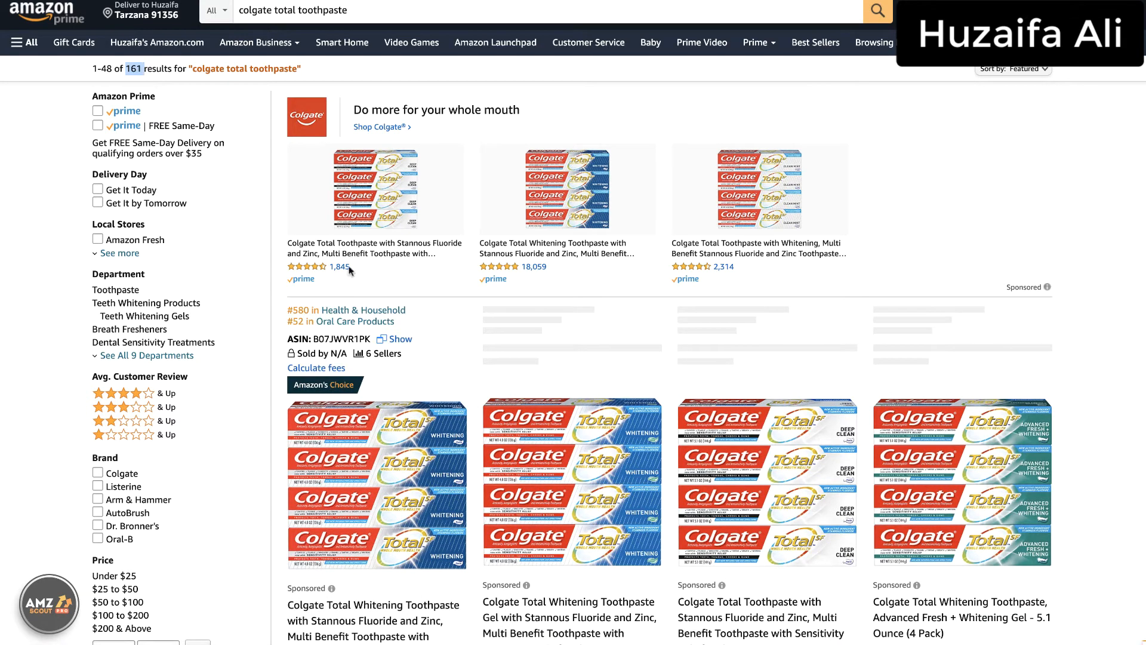
Look through the "colgate total toothpaste" listings and compare the pack sizes of the sponsored products
{"action": "scroll", "coordinate": [519, 325], "scroll_direction": "down", "scroll_amount": 5}
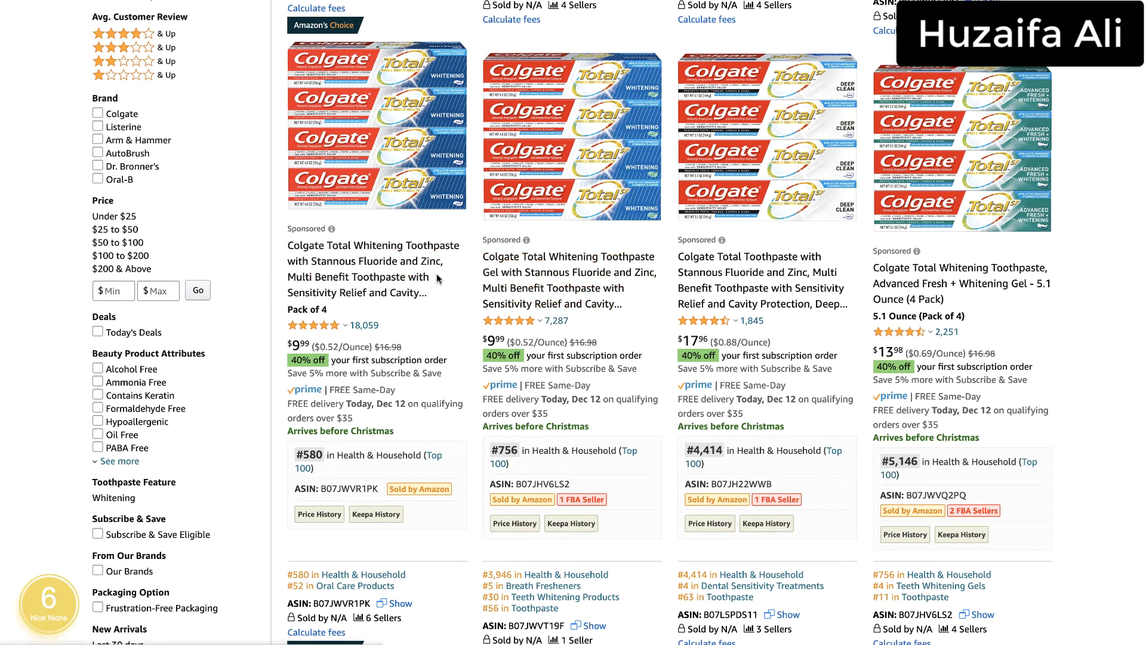
{"action": "left_click_drag", "start_coordinate": [310, 309], "coordinate": [344, 311]}
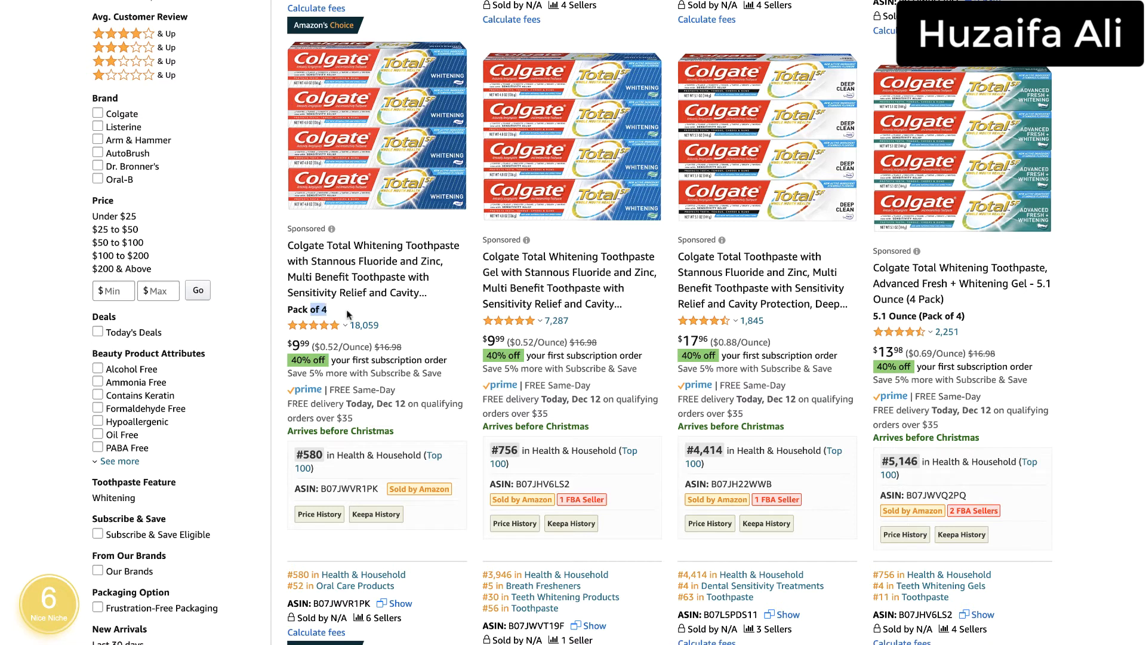
{"action": "left_click_drag", "start_coordinate": [896, 316], "coordinate": [935, 316]}
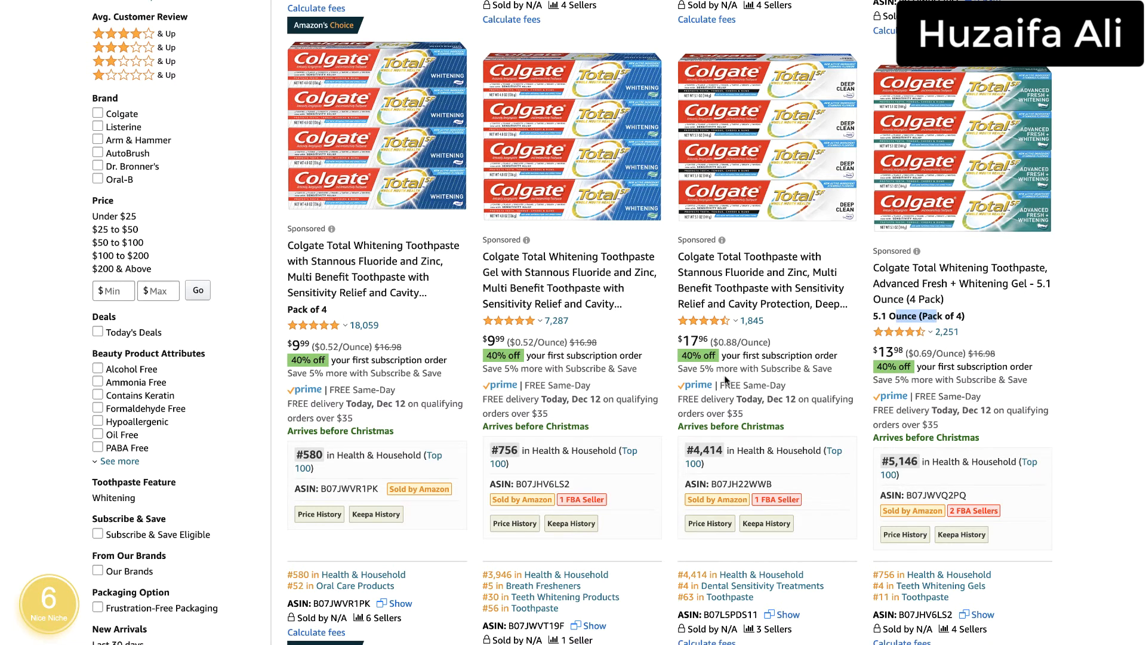
{"action": "mouse_move", "coordinate": [404, 100]}
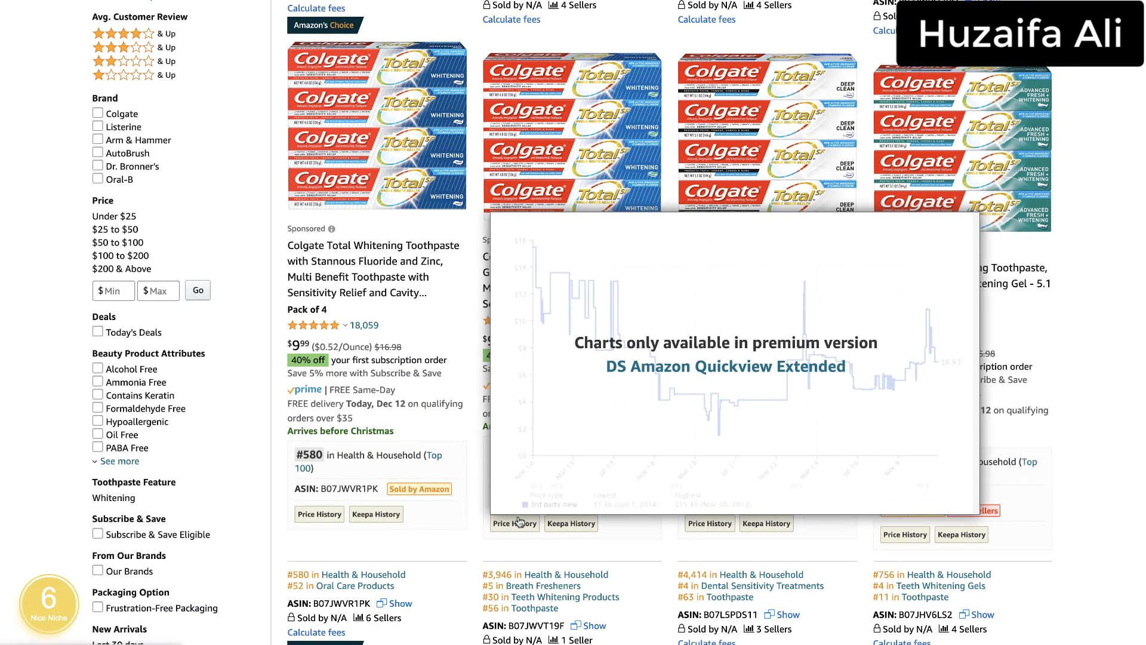
{"action": "scroll", "coordinate": [388, 499], "scroll_direction": "down", "scroll_amount": 4}
{"action": "scroll", "coordinate": [388, 499], "scroll_direction": "down", "scroll_amount": 6}
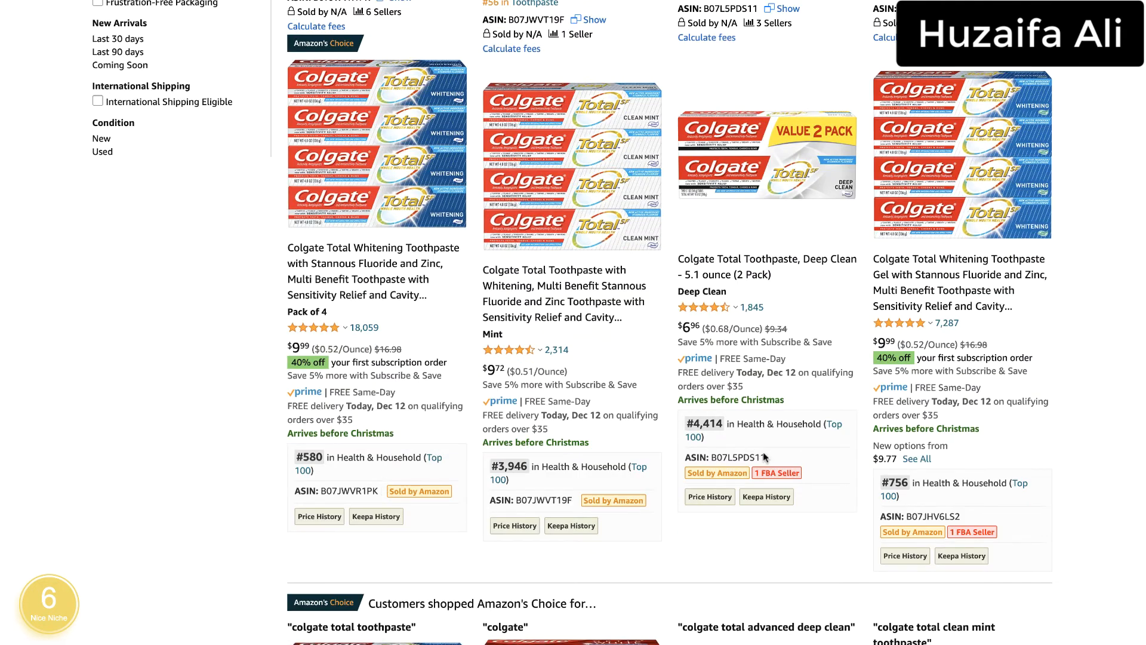
{"action": "scroll", "coordinate": [784, 443], "scroll_direction": "up", "scroll_amount": 6}
{"action": "scroll", "coordinate": [779, 439], "scroll_direction": "up", "scroll_amount": 5}
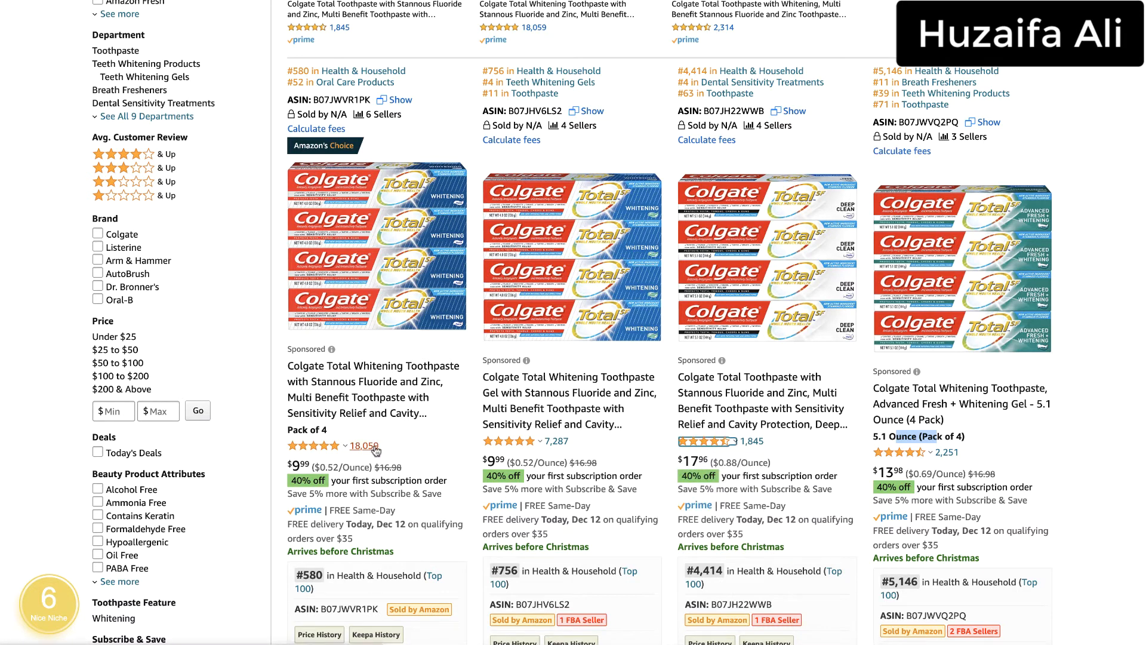
Compare the ratings, sales ranks and product details of the first Colgate Total whitening toothpaste listings
{"action": "left_click", "coordinate": [307, 573]}
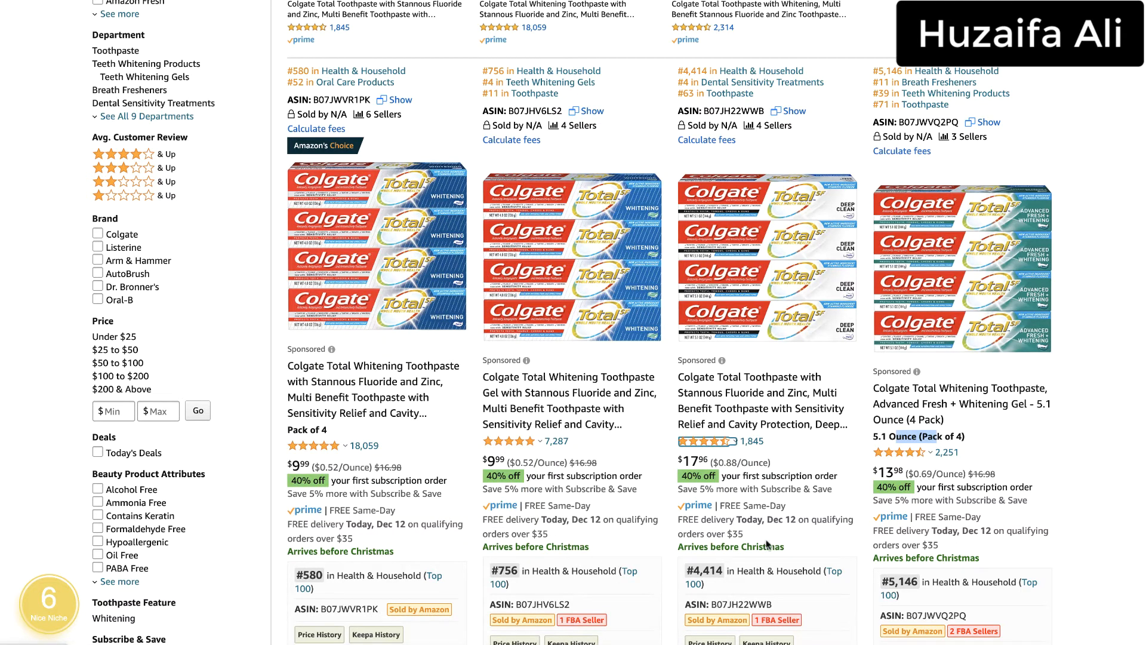
{"action": "left_click", "coordinate": [1079, 462]}
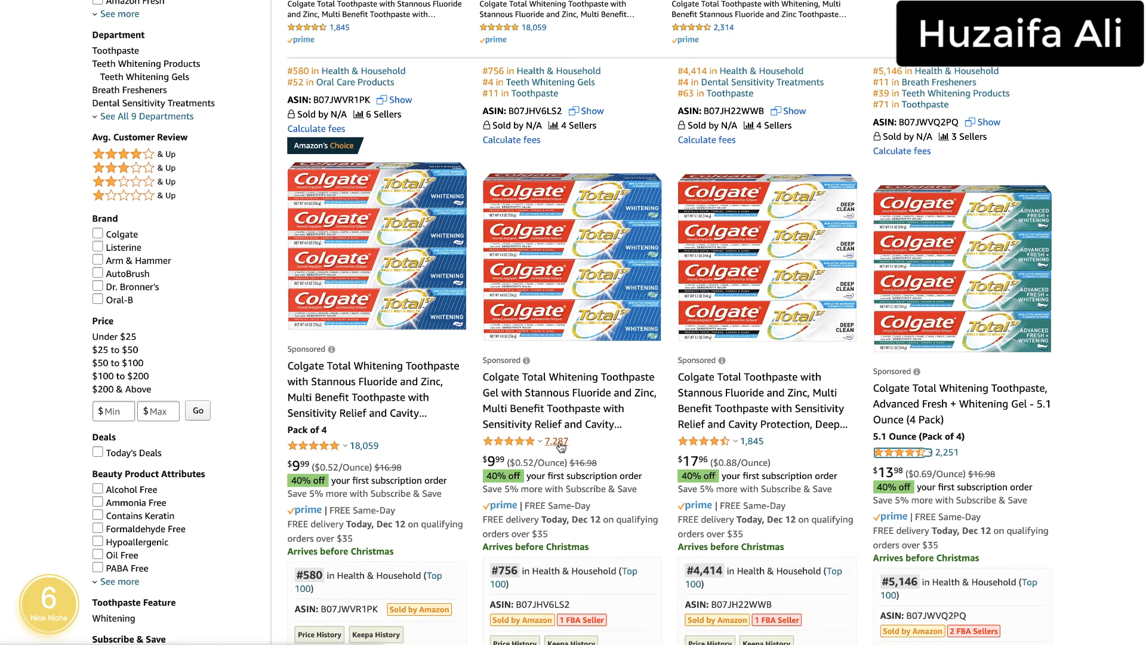
{"action": "mouse_move", "coordinate": [565, 303]}
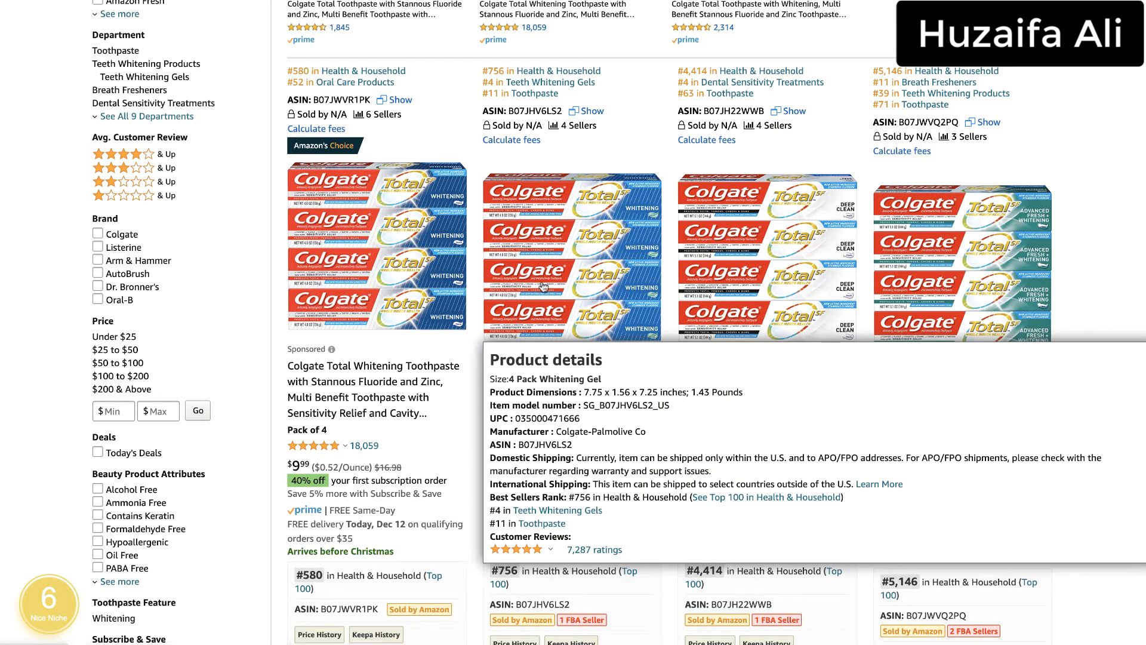
{"action": "mouse_move", "coordinate": [372, 311]}
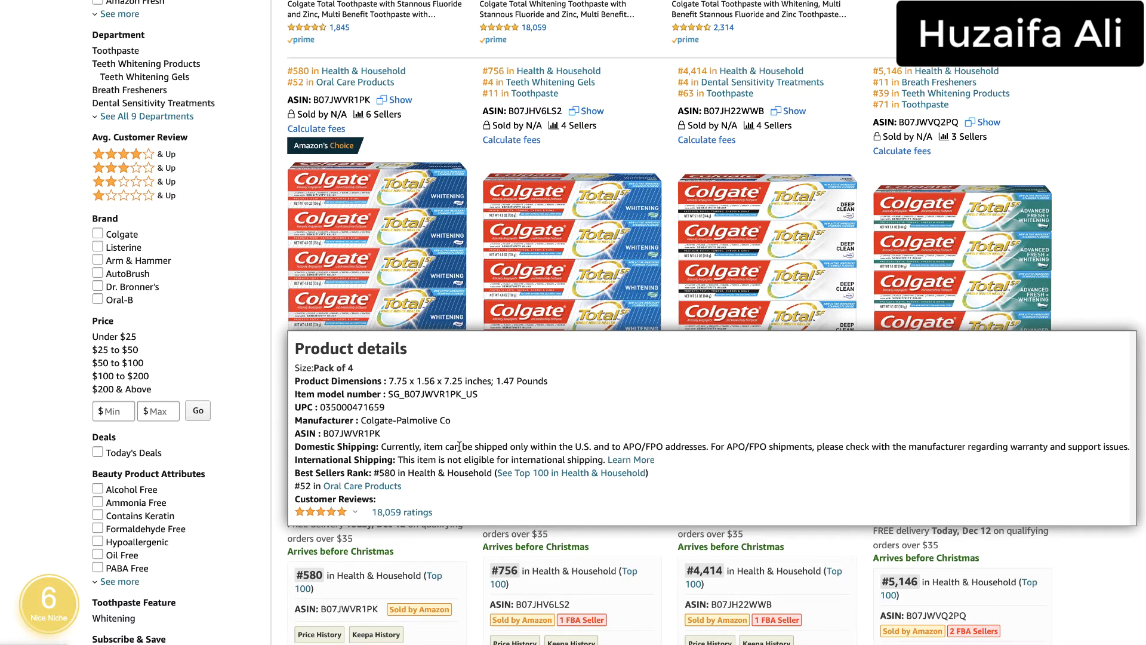
{"action": "mouse_move", "coordinate": [656, 313]}
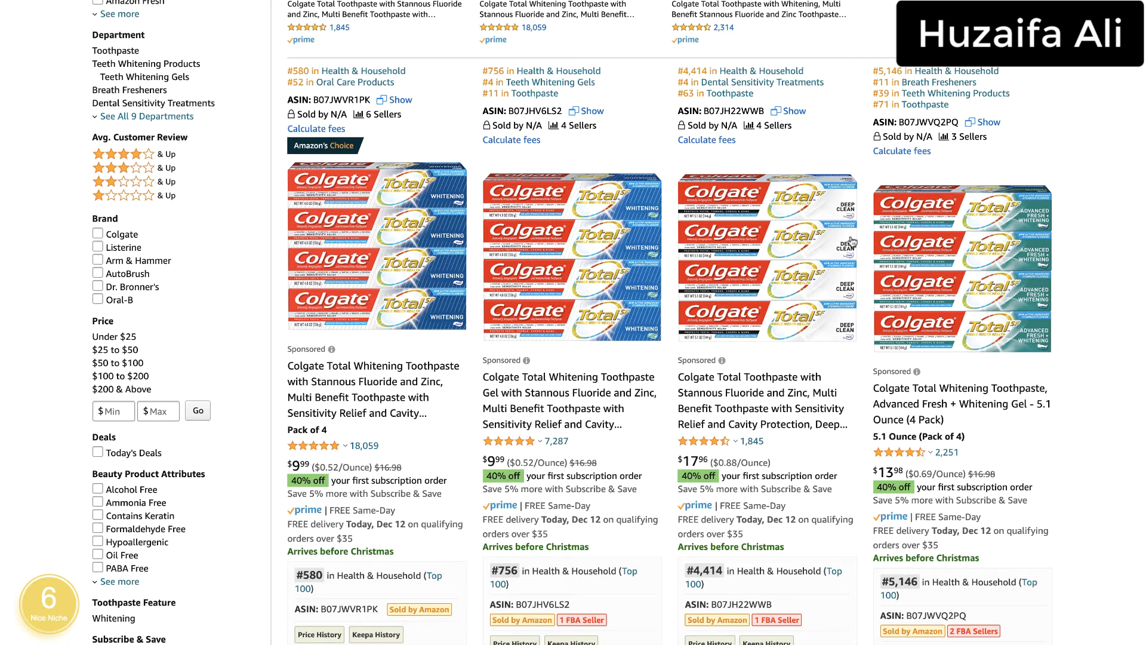
{"action": "mouse_move", "coordinate": [547, 430]}
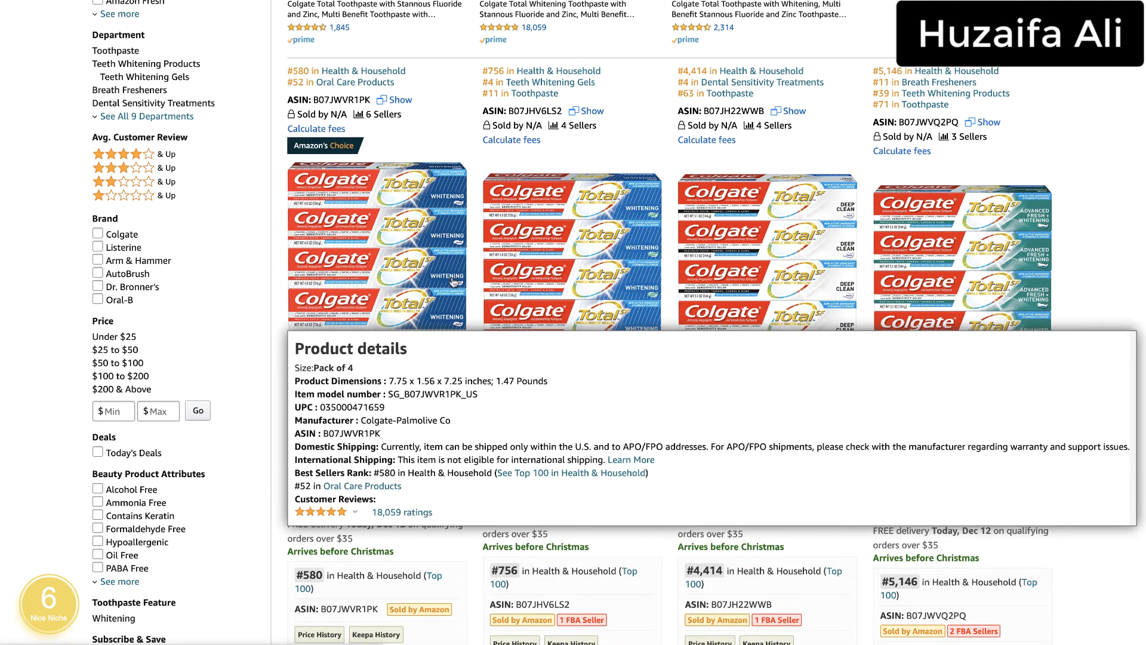
{"action": "mouse_move", "coordinate": [415, 292]}
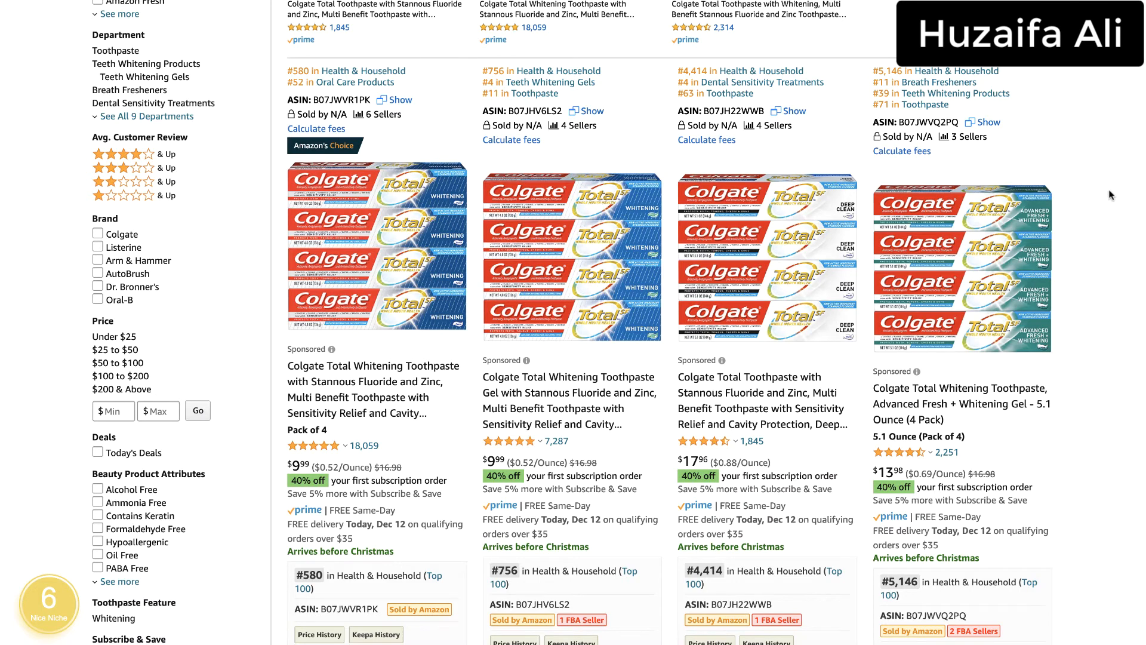
{"action": "scroll", "coordinate": [1084, 276], "scroll_direction": "down", "scroll_amount": 5}
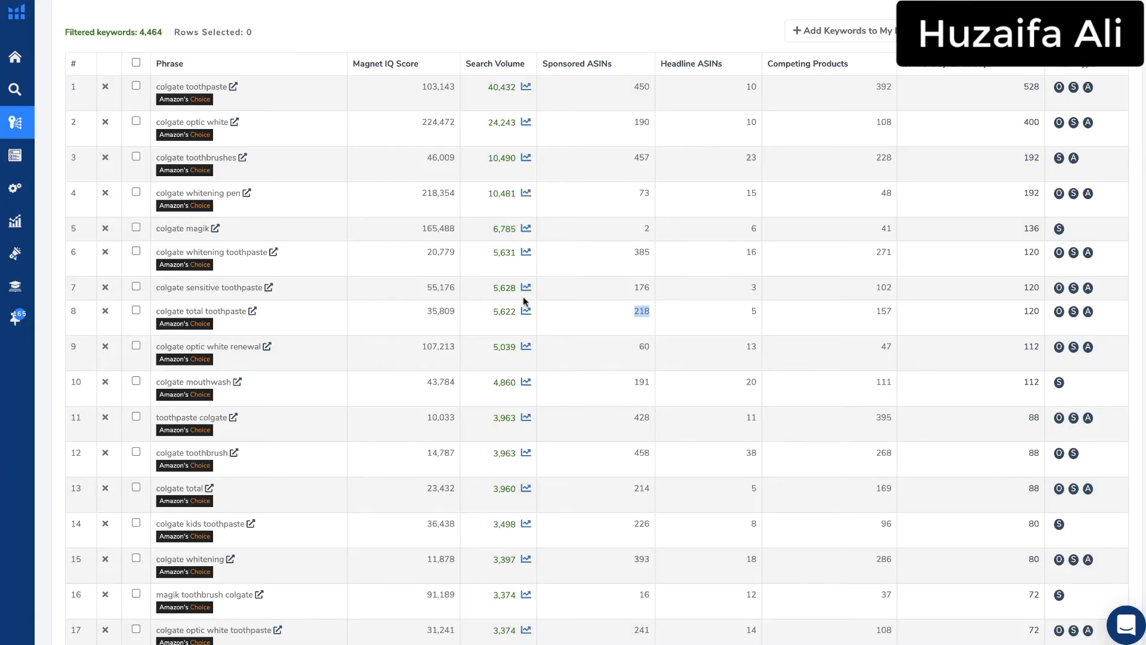
Return to the keyword research page and retrieve keywords for the new seed term "pampers"
{"action": "scroll", "coordinate": [523, 296], "scroll_direction": "up", "scroll_amount": 10}
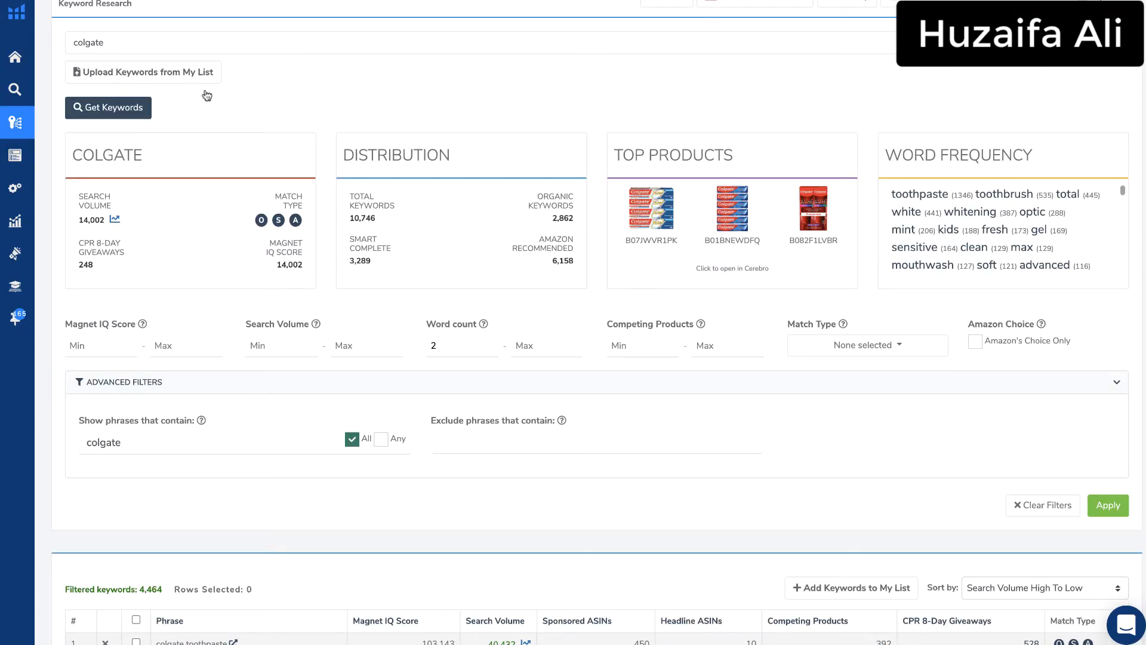
{"action": "scroll", "coordinate": [203, 92], "scroll_direction": "up", "scroll_amount": 1}
{"action": "double_click", "coordinate": [114, 112]}
{"action": "type", "text": "papm"}
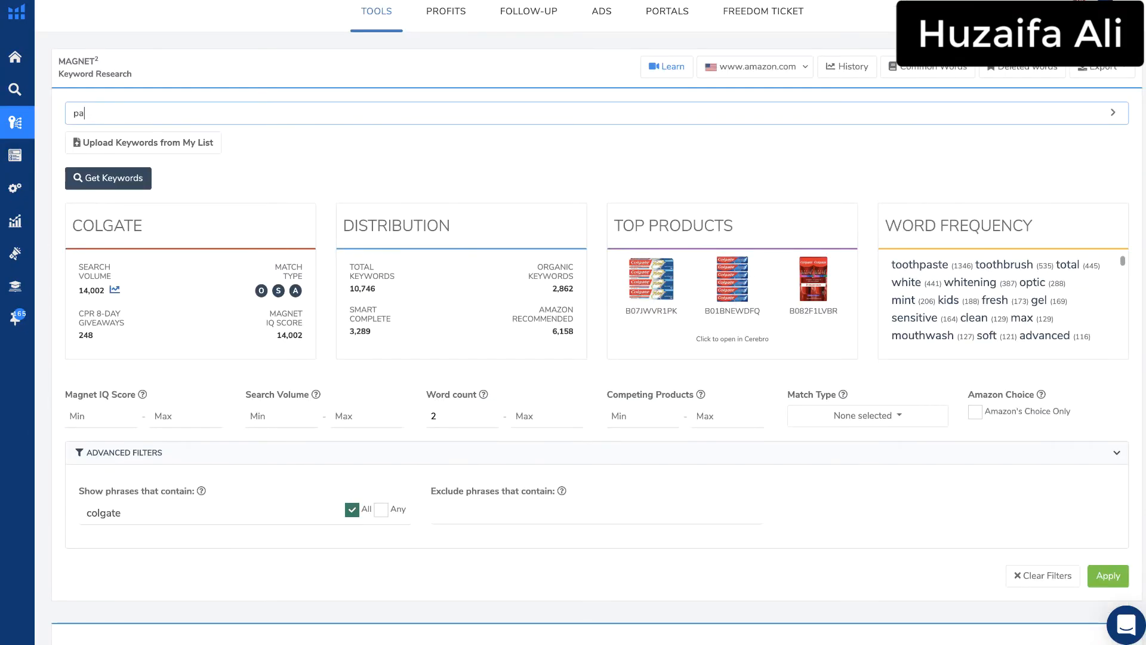
{"action": "key", "text": "BackSpace"}
{"action": "key", "text": "BackSpace"}
{"action": "type", "text": "mpers"}
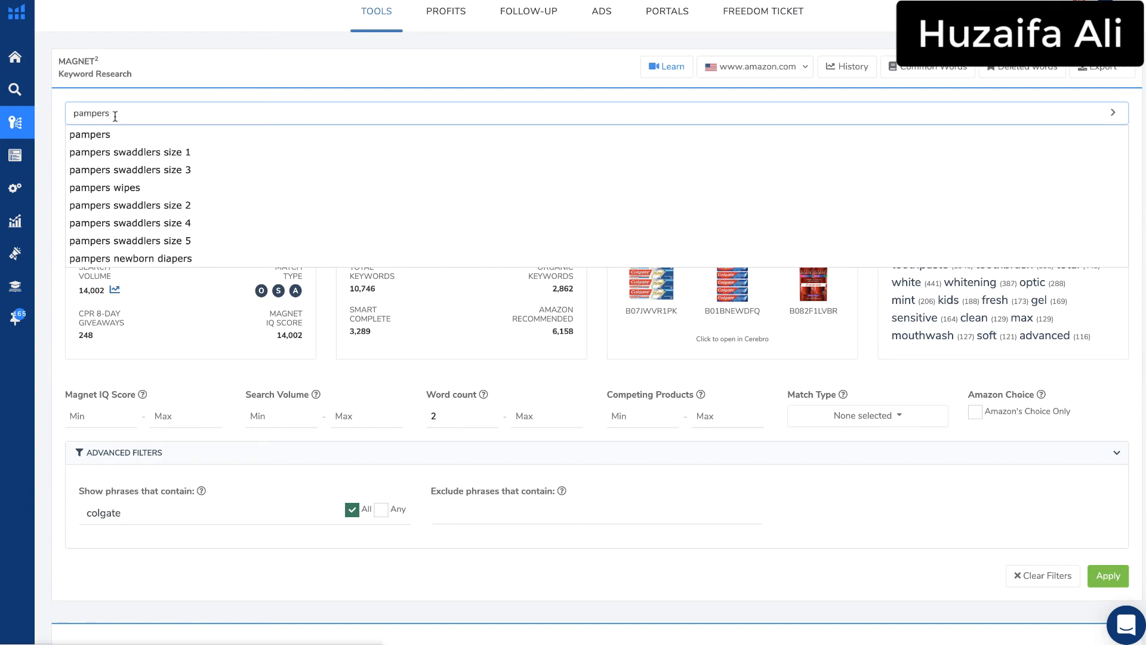
{"action": "key", "text": "Return"}
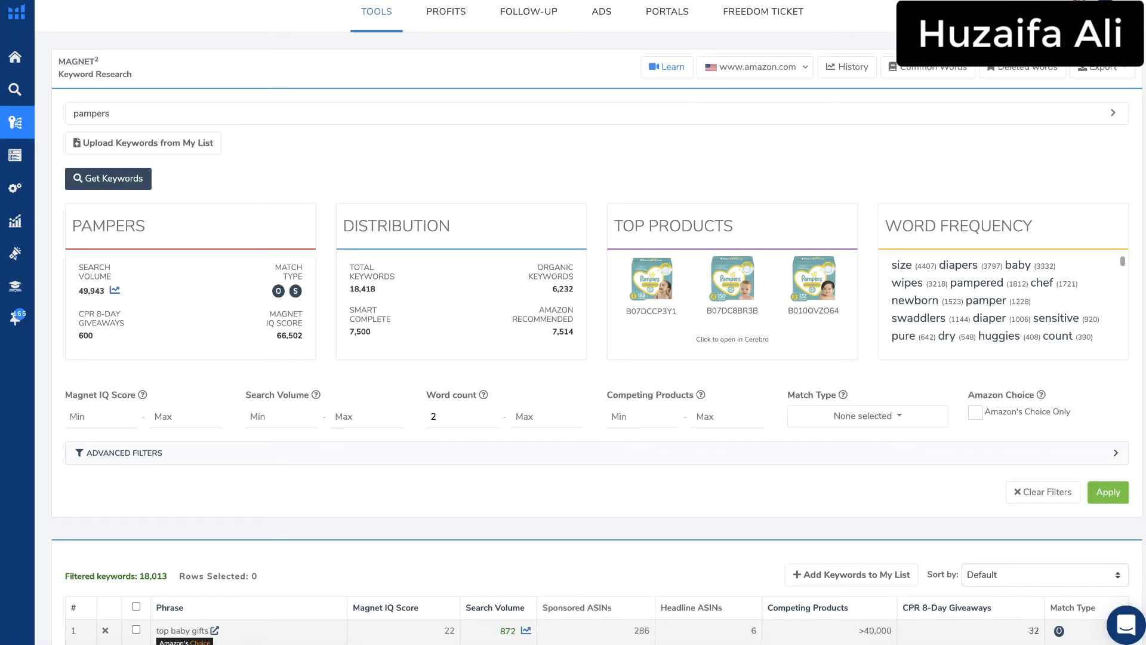
Check the search volume of "pampers" and filter the keyword list to phrases containing "pampers"
{"action": "double_click", "coordinate": [96, 288]}
{"action": "scroll", "coordinate": [230, 427], "scroll_direction": "down", "scroll_amount": 1}
{"action": "left_click", "coordinate": [170, 406]}
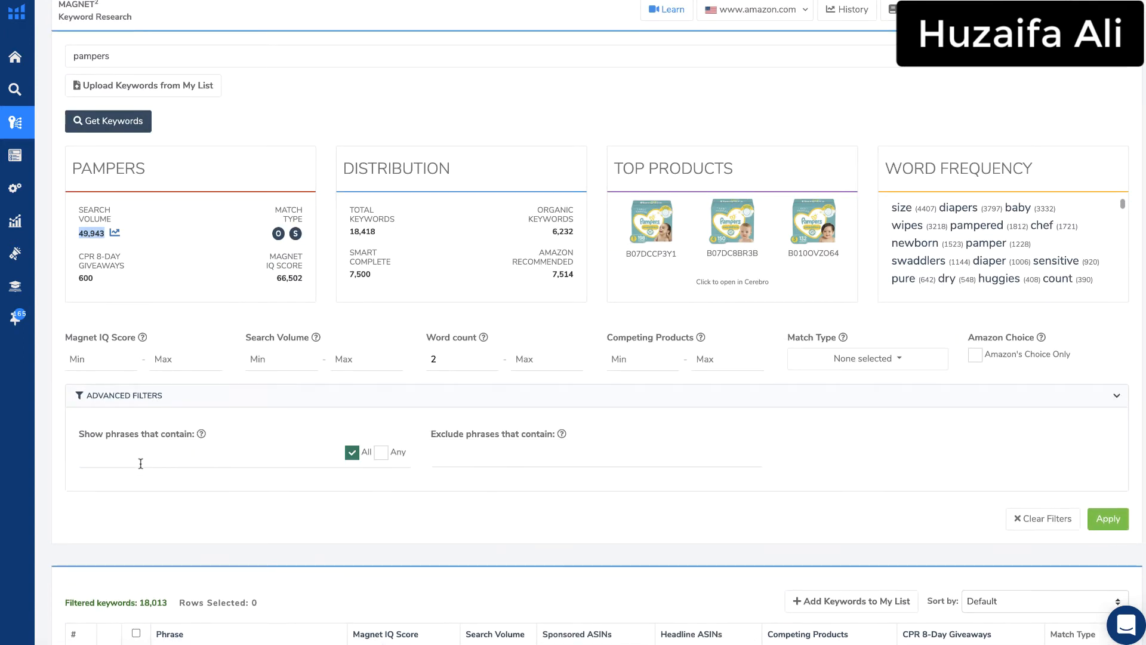
{"action": "left_click", "coordinate": [147, 459]}
{"action": "type", "text": "pampers"}
{"action": "left_click", "coordinate": [1108, 518]}
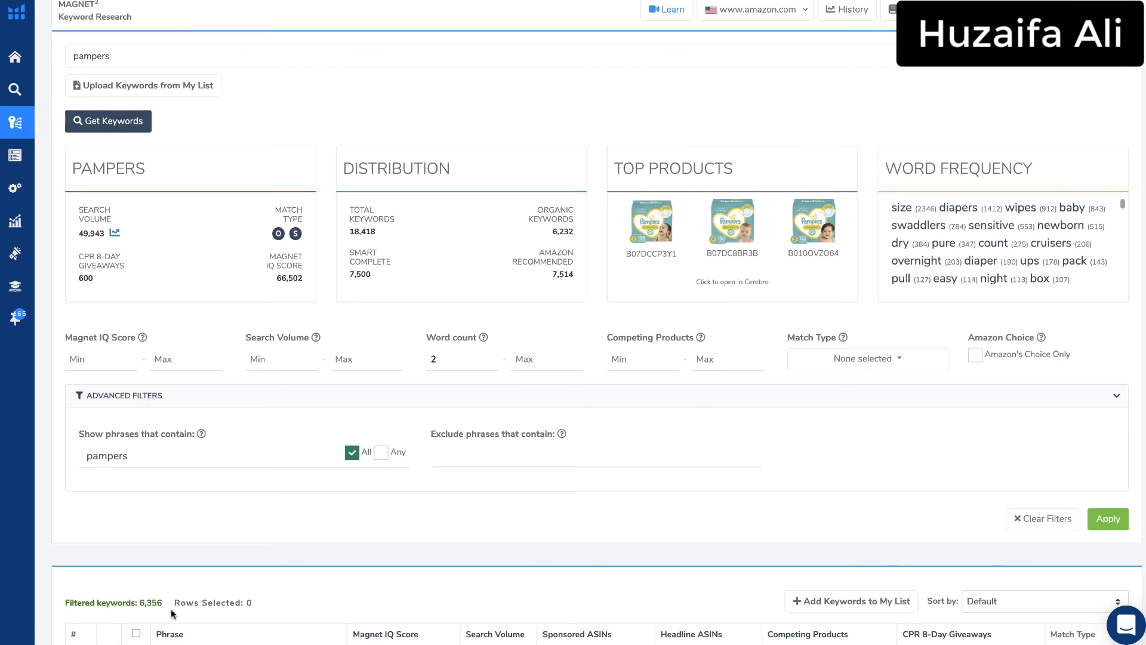
Check the filtered keyword count and sort the pampers phrases by search volume from high to low
{"action": "left_click_drag", "start_coordinate": [145, 603], "coordinate": [156, 603]}
{"action": "scroll", "coordinate": [266, 503], "scroll_direction": "down", "scroll_amount": 2}
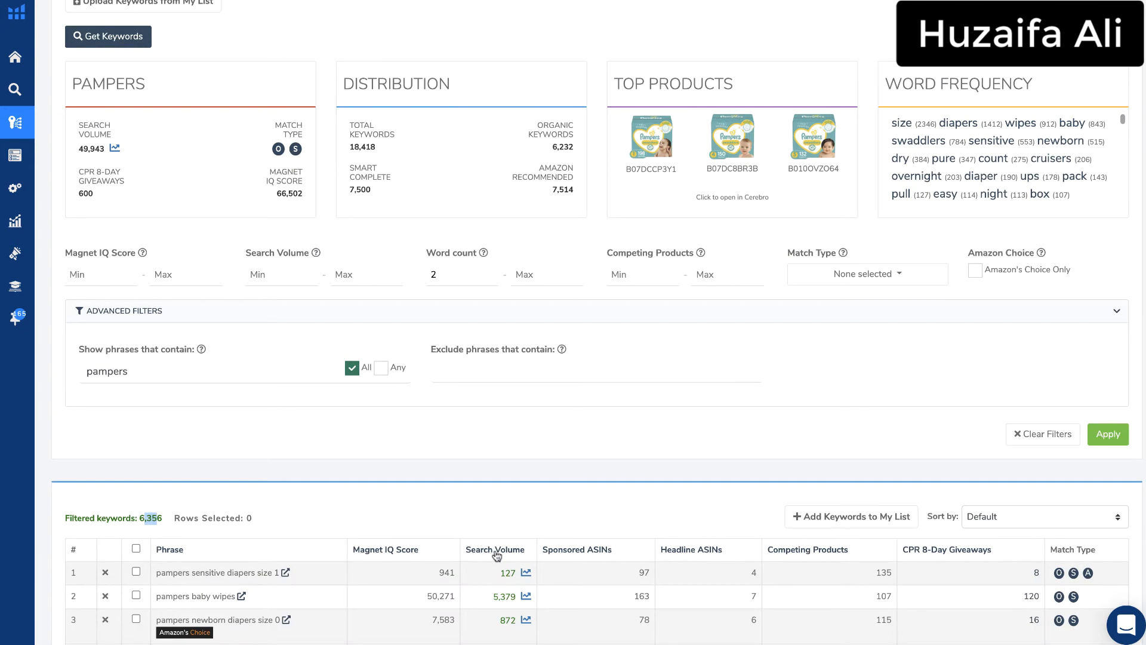
{"action": "left_click", "coordinate": [484, 553]}
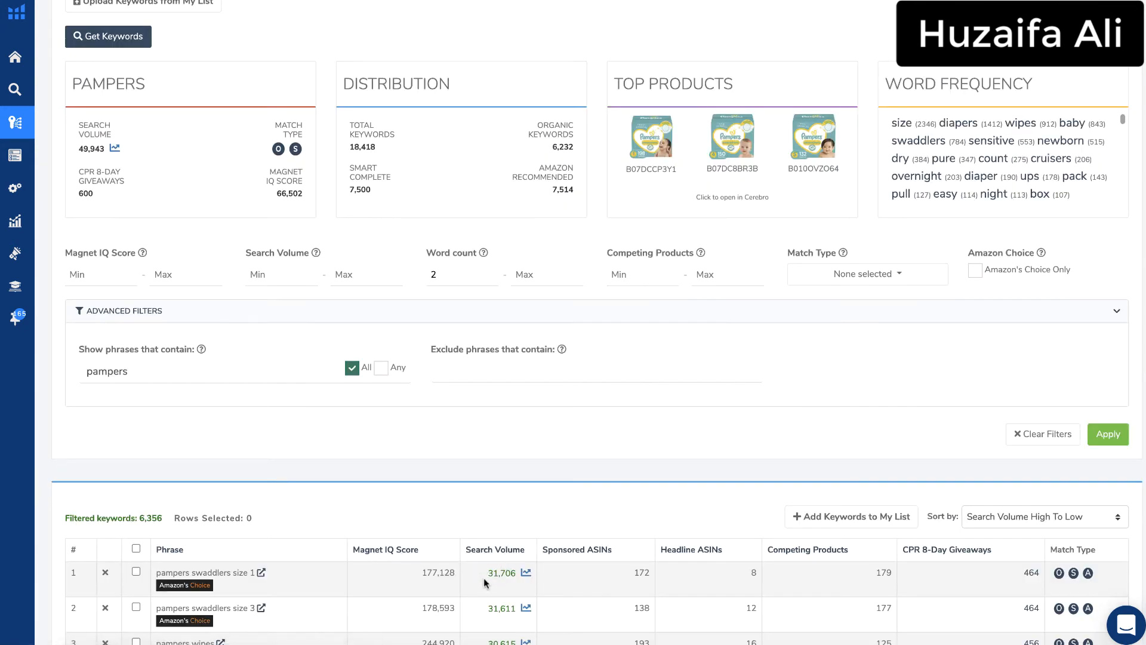
Check the search volume of "pampers swaddlers size 1" and compare sponsored ASINs for the swaddlers size 1, 3 and 4 phrases
{"action": "scroll", "coordinate": [411, 476], "scroll_direction": "down", "scroll_amount": 2}
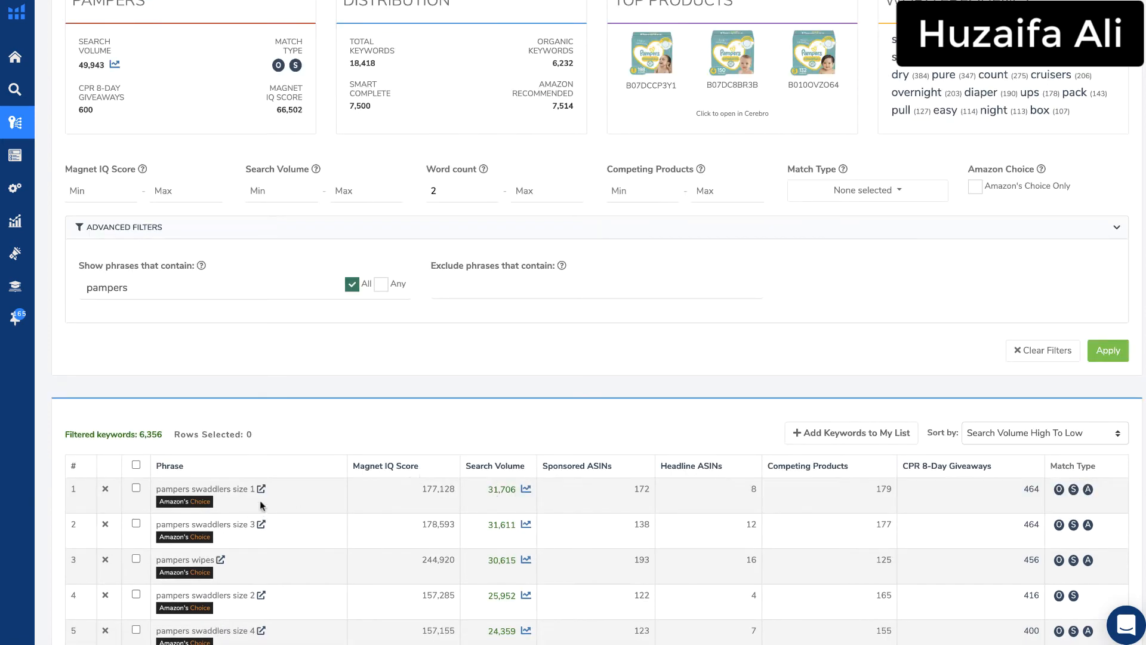
{"action": "scroll", "coordinate": [260, 501], "scroll_direction": "down", "scroll_amount": 1}
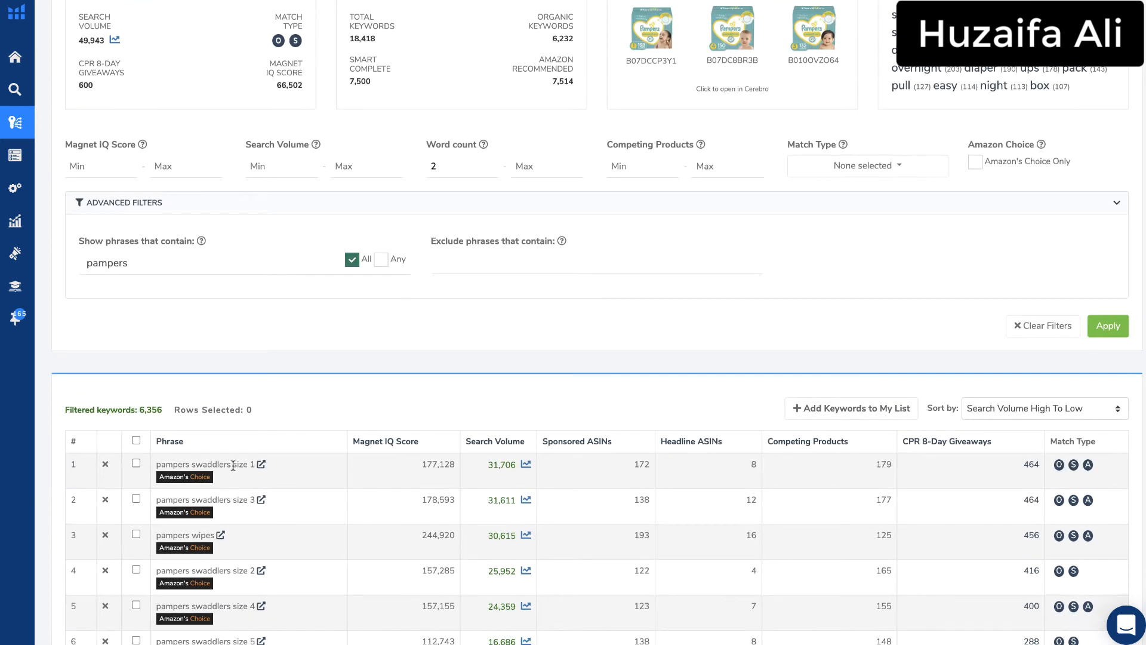
{"action": "double_click", "coordinate": [503, 465]}
{"action": "double_click", "coordinate": [642, 465]}
{"action": "scroll", "coordinate": [619, 499], "scroll_direction": "down", "scroll_amount": 2}
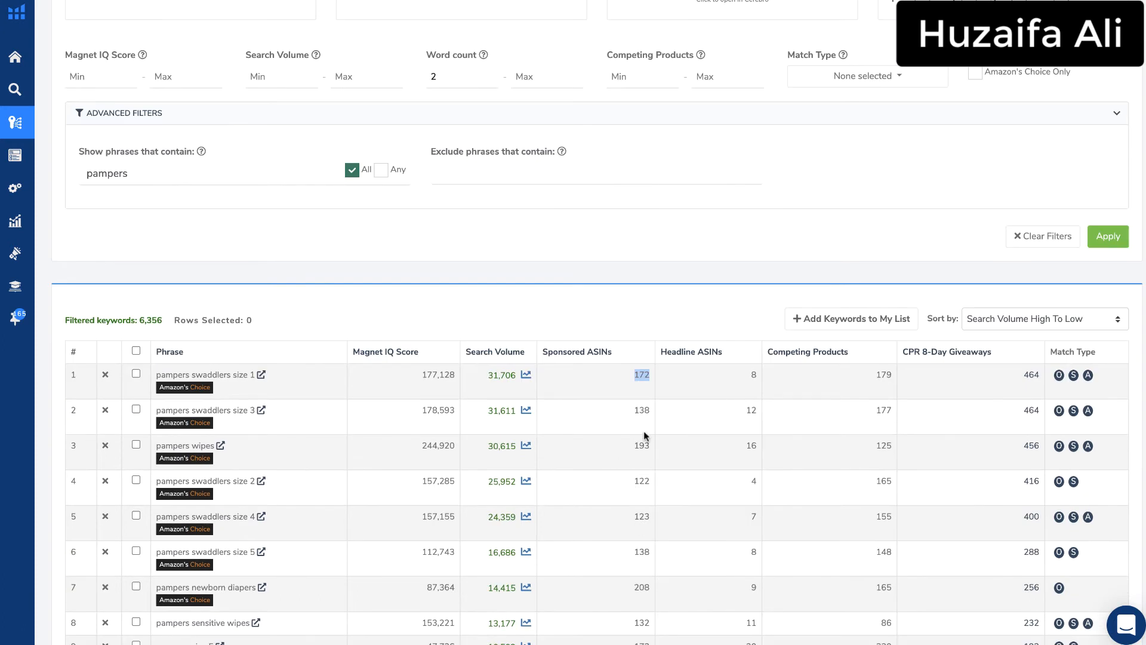
{"action": "double_click", "coordinate": [642, 410]}
{"action": "double_click", "coordinate": [642, 517]}
Open the Amazon search results for "pampers swaddlers size 1" and examine the listed diapers and a product's price history
{"action": "left_click", "coordinate": [261, 374]}
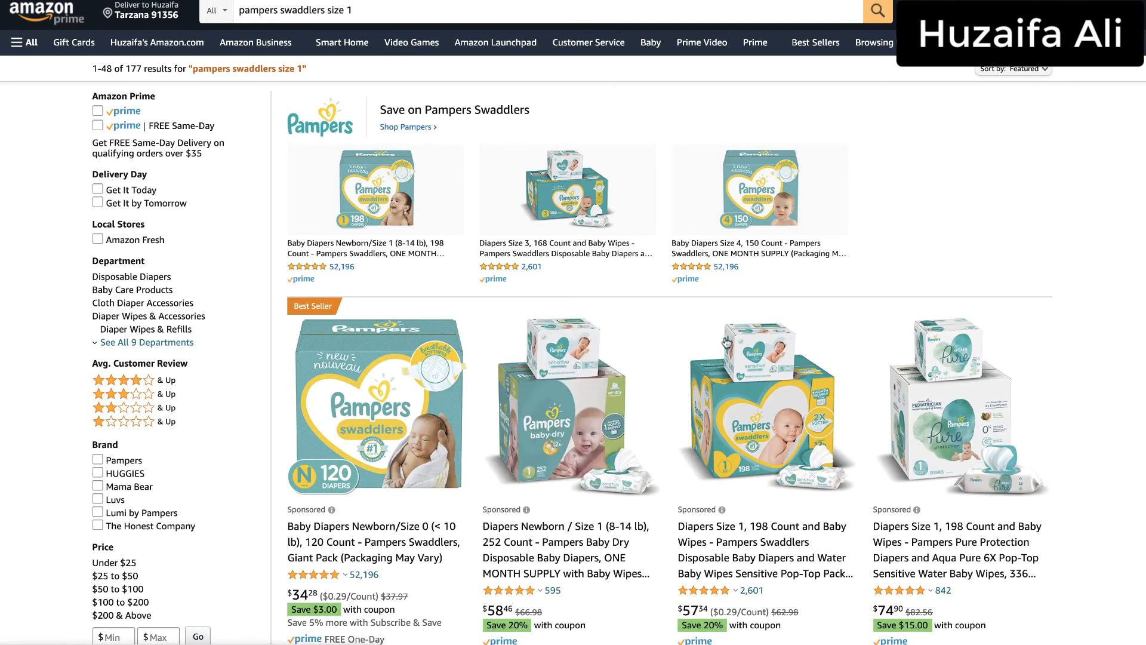
{"action": "scroll", "coordinate": [696, 333], "scroll_direction": "down", "scroll_amount": 5}
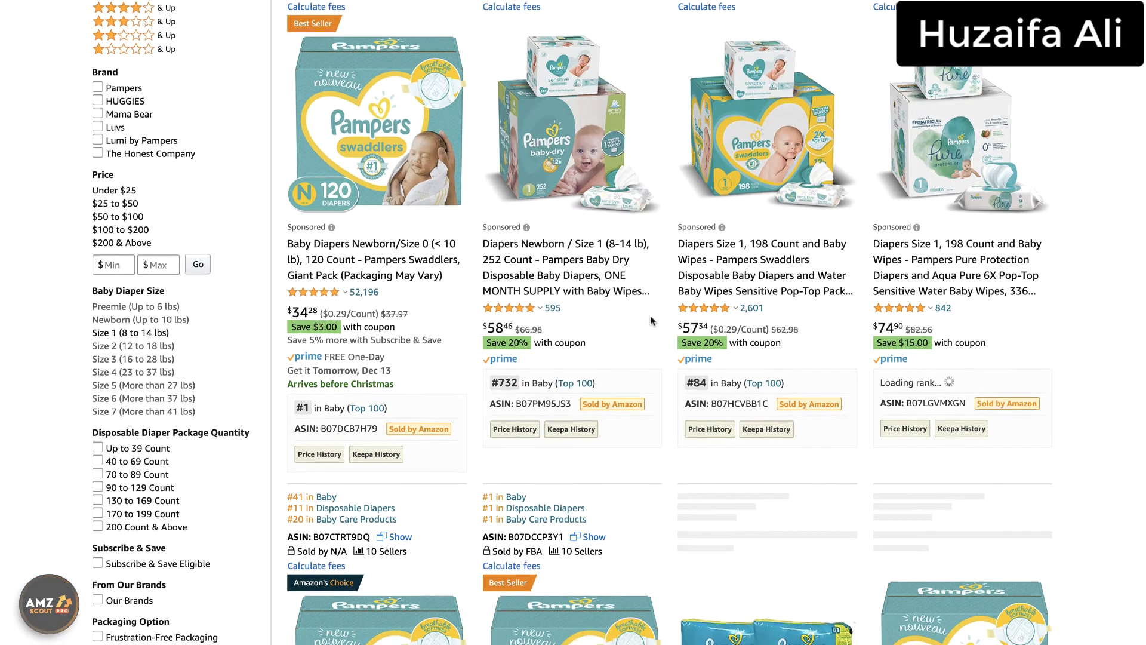
{"action": "scroll", "coordinate": [652, 321], "scroll_direction": "down", "scroll_amount": 7}
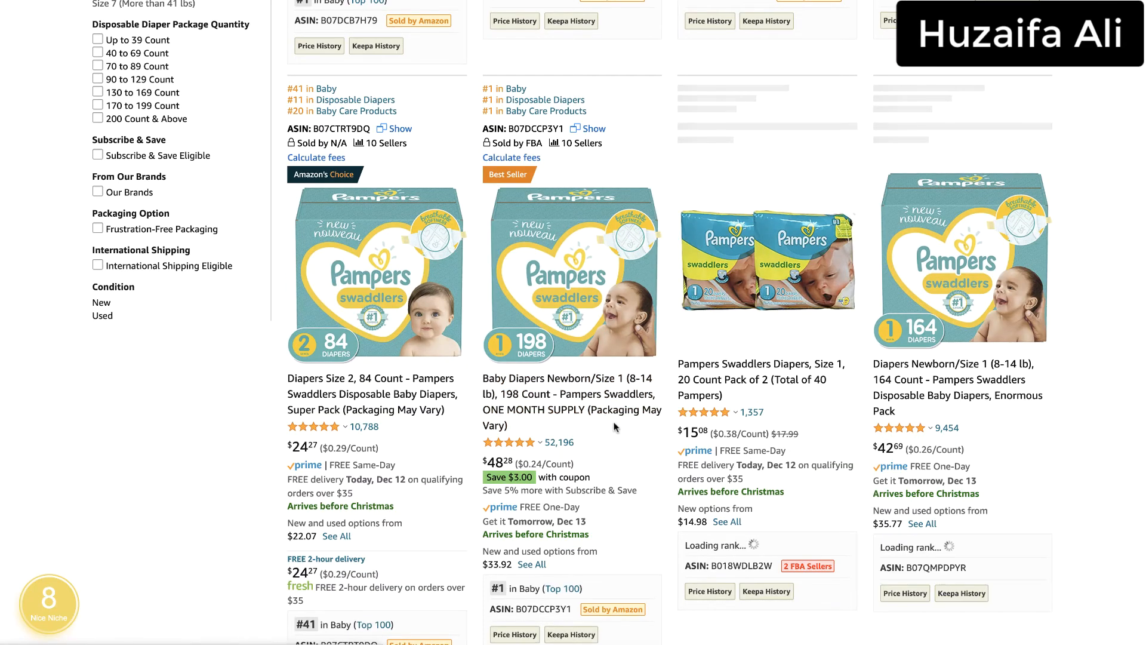
{"action": "mouse_move", "coordinate": [630, 378]}
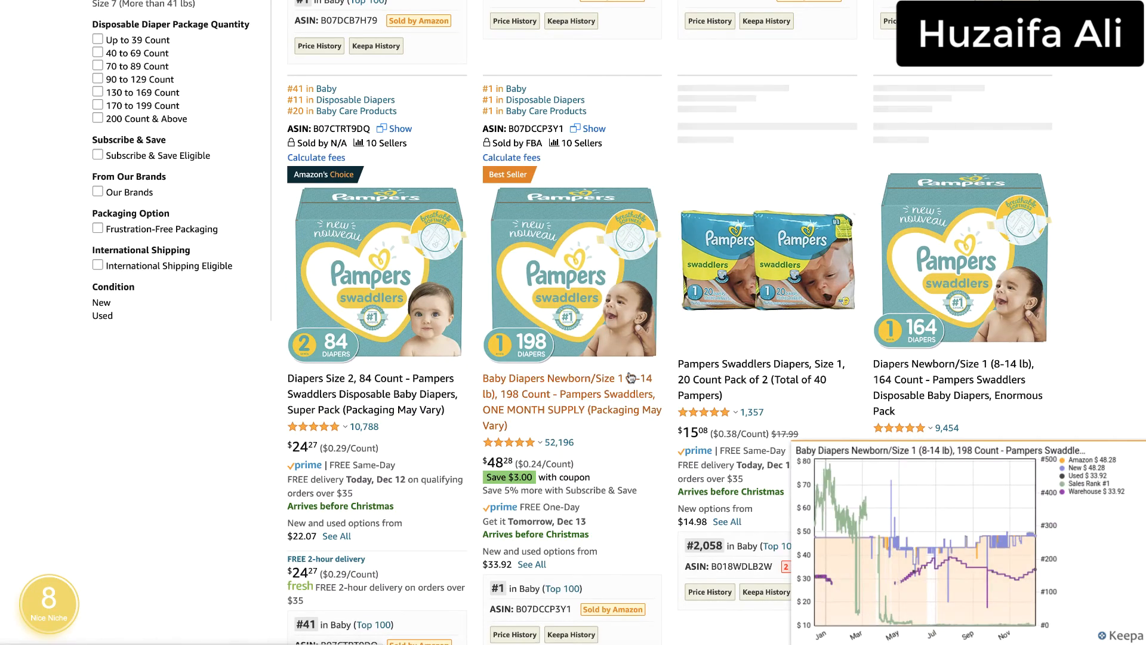
Examine the first rows of the "pampers swaddlers size 1" results and the product details of the 164-count diapers
{"action": "scroll", "coordinate": [629, 378], "scroll_direction": "up", "scroll_amount": 2}
{"action": "scroll", "coordinate": [883, 343], "scroll_direction": "up", "scroll_amount": 4}
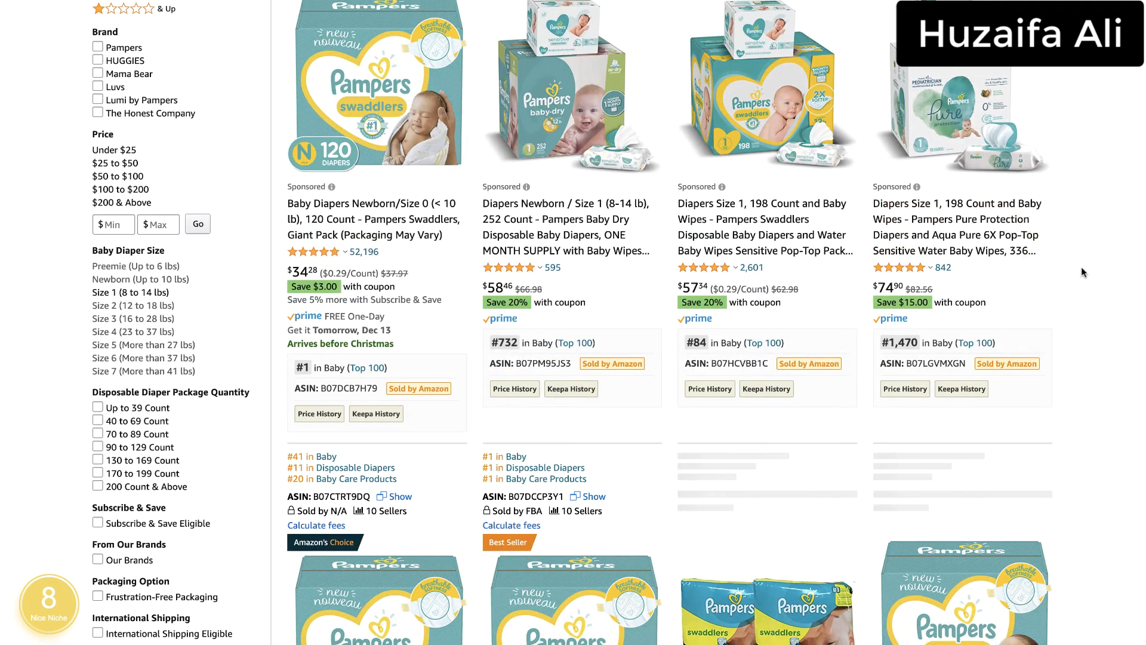
{"action": "scroll", "coordinate": [1080, 266], "scroll_direction": "down", "scroll_amount": 15}
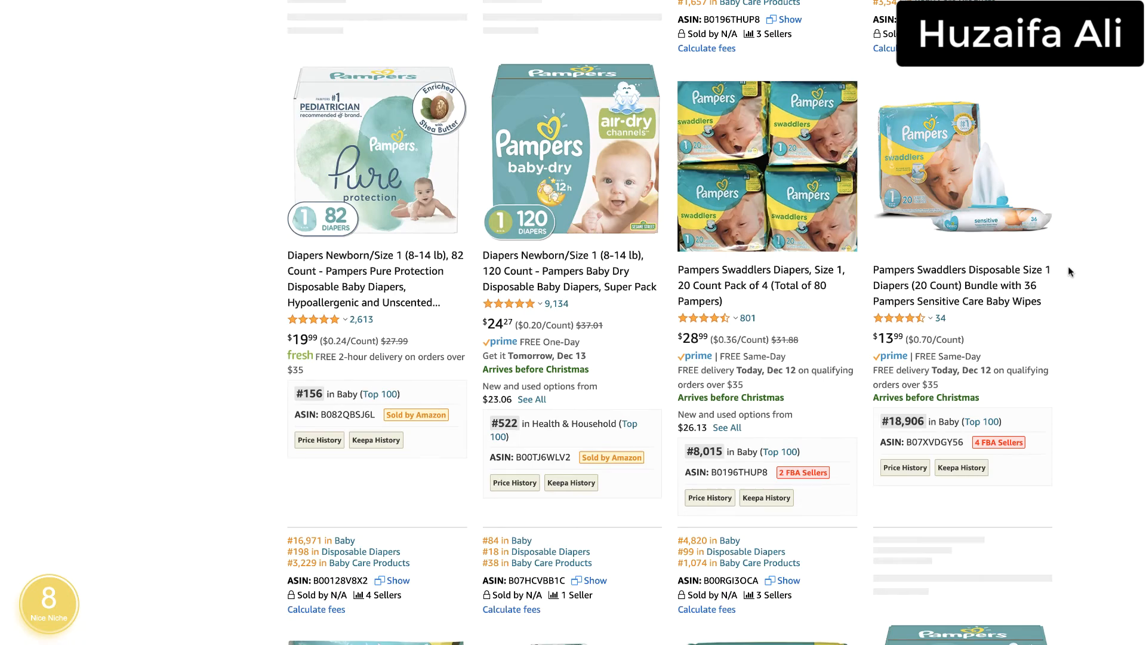
{"action": "scroll", "coordinate": [1066, 266], "scroll_direction": "up", "scroll_amount": 10}
{"action": "mouse_move", "coordinate": [983, 291]}
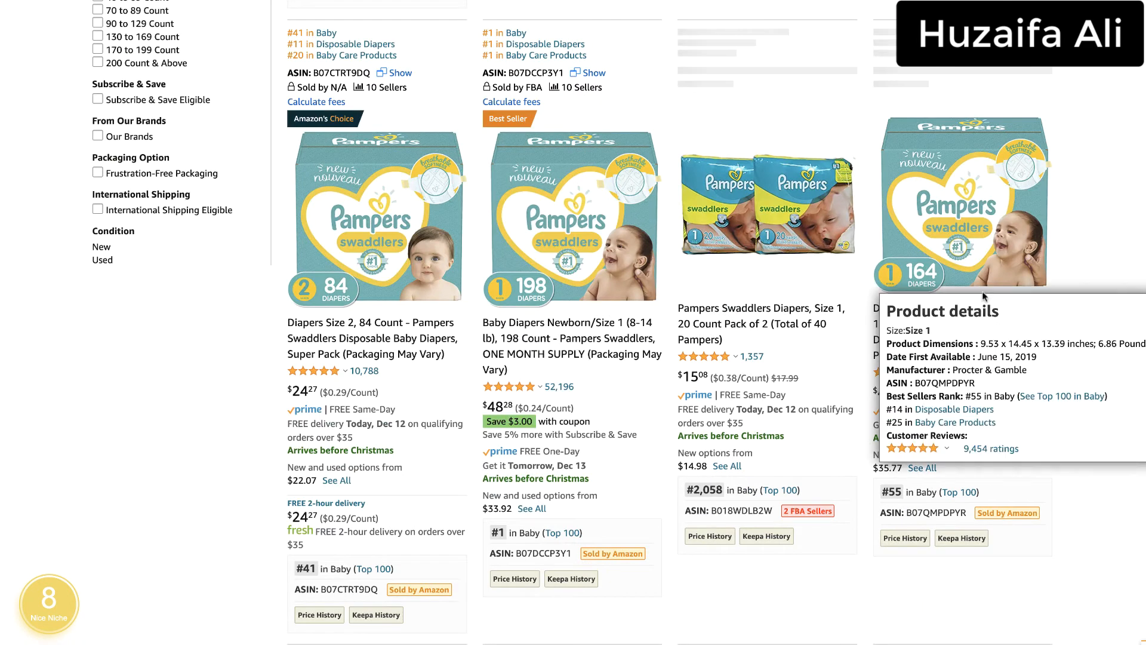
{"action": "mouse_move", "coordinate": [988, 258]}
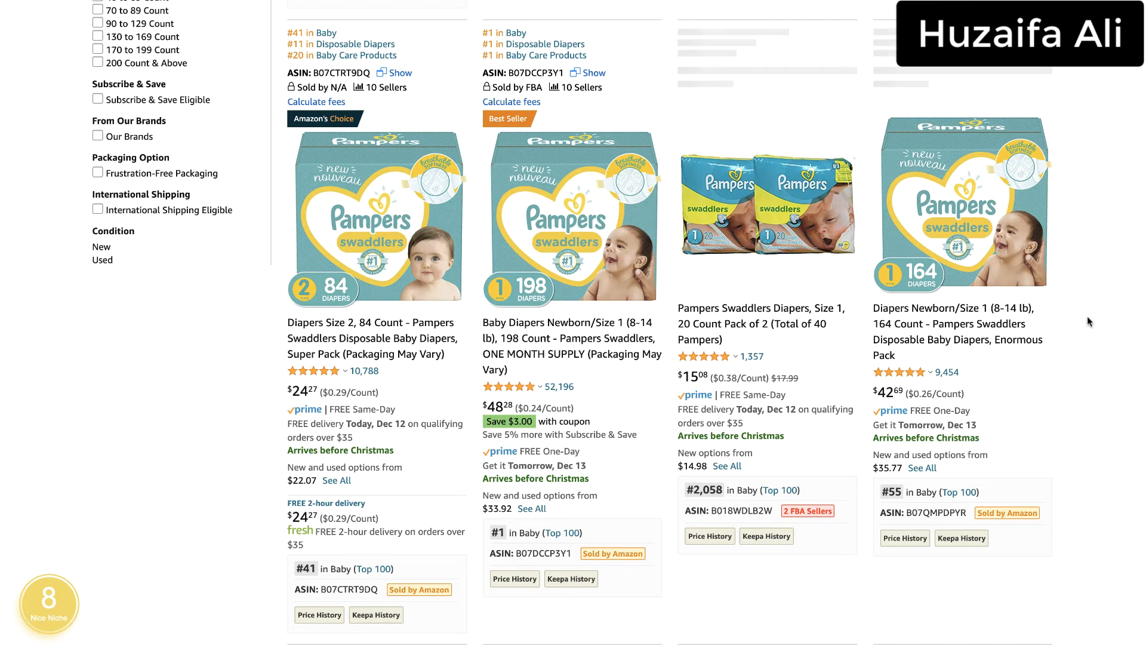
Compare the sales ranks and seller types of the Pampers diapers further down the Amazon search results
{"action": "scroll", "coordinate": [1088, 269], "scroll_direction": "down", "scroll_amount": 2}
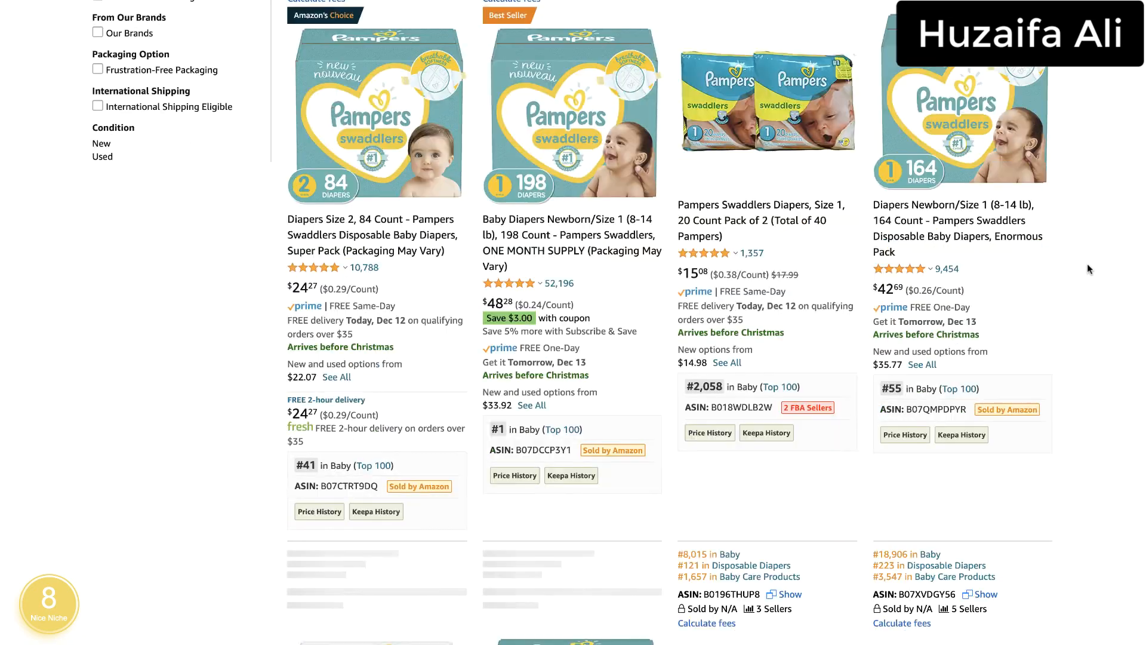
{"action": "scroll", "coordinate": [1087, 263], "scroll_direction": "down", "scroll_amount": 15}
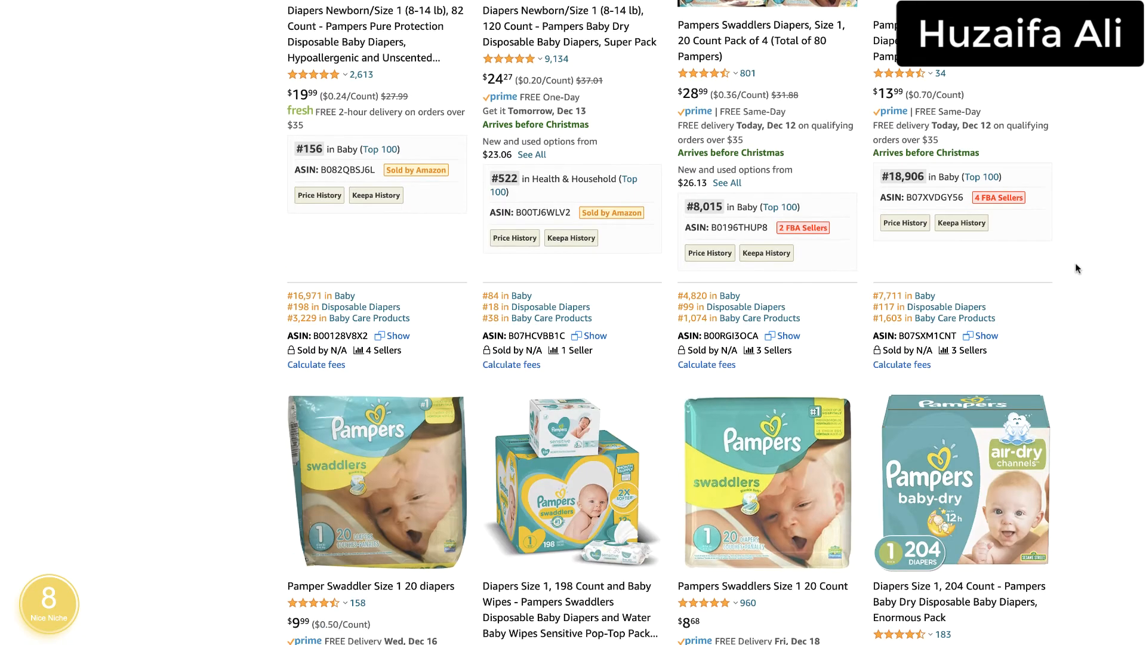
{"action": "scroll", "coordinate": [1075, 268], "scroll_direction": "down", "scroll_amount": 10}
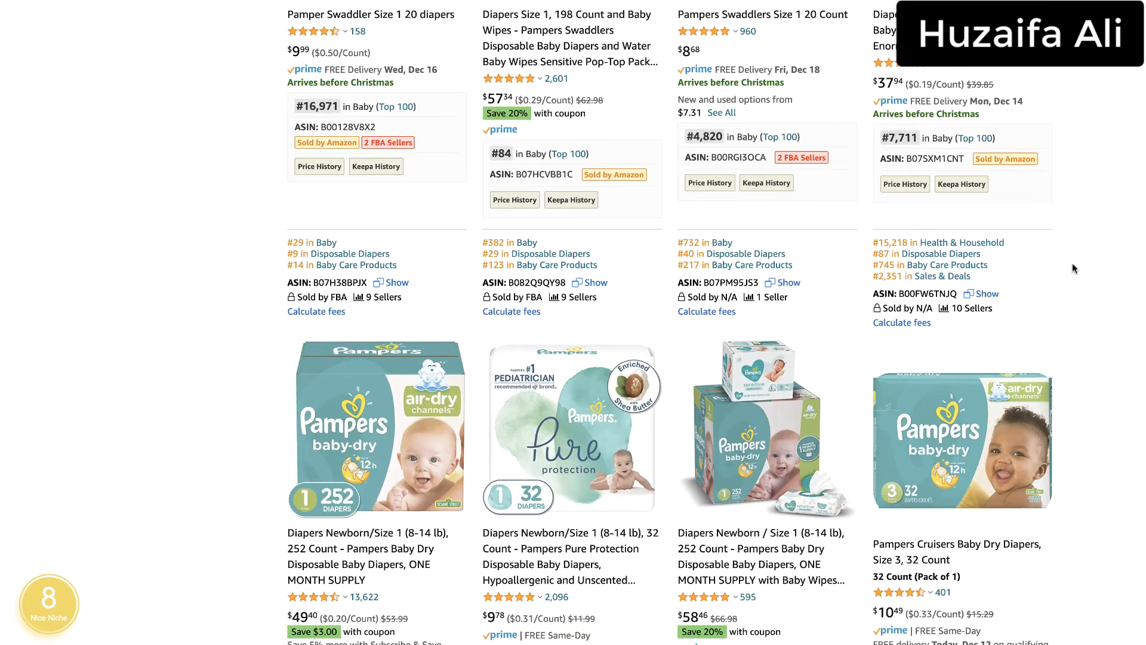
{"action": "scroll", "coordinate": [1072, 264], "scroll_direction": "down", "scroll_amount": 3}
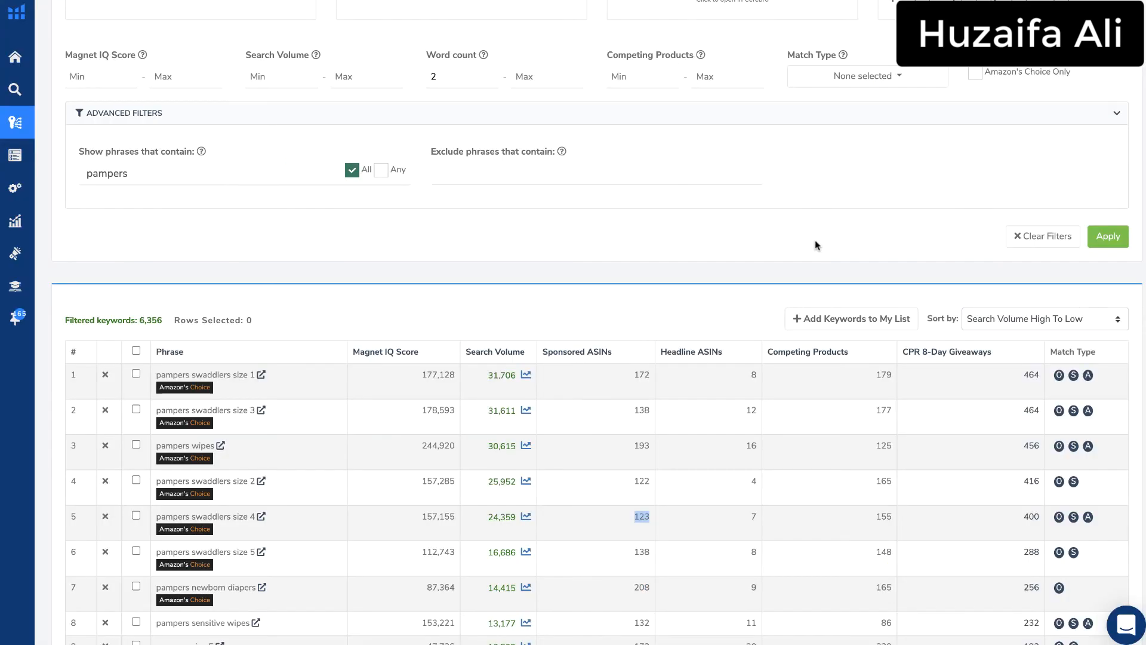
Switch to the keyword list and review the pampers phrases, including "pampers wipes" and the swaddlers sizes
{"action": "scroll", "coordinate": [351, 437], "scroll_direction": "down", "scroll_amount": 3}
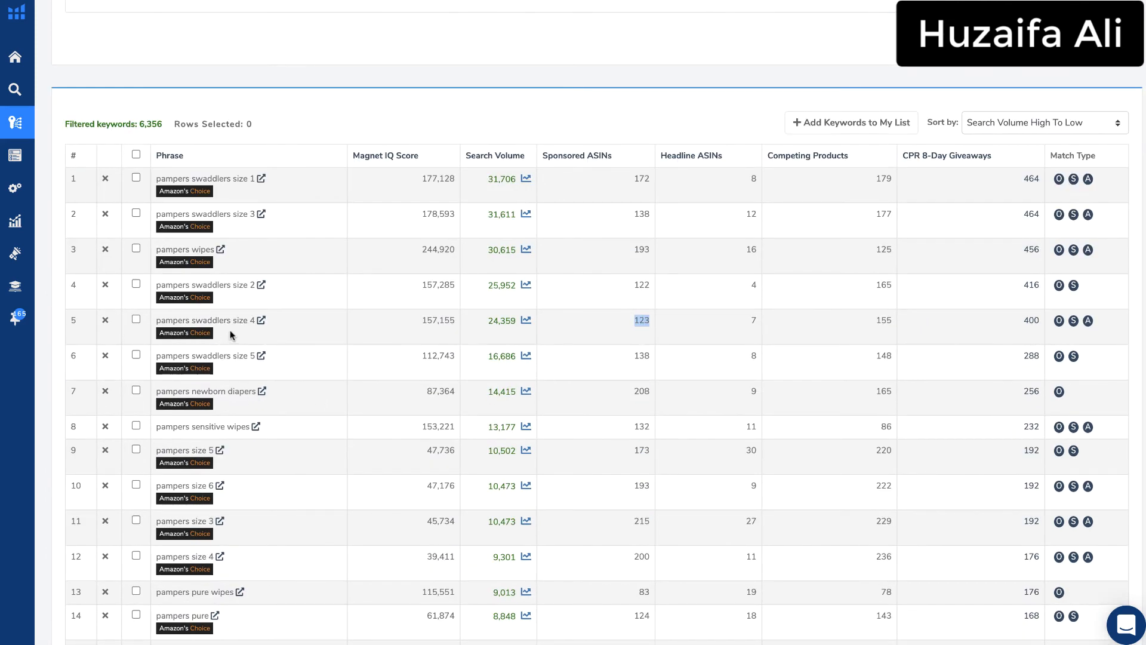
{"action": "scroll", "coordinate": [234, 329], "scroll_direction": "down", "scroll_amount": 1}
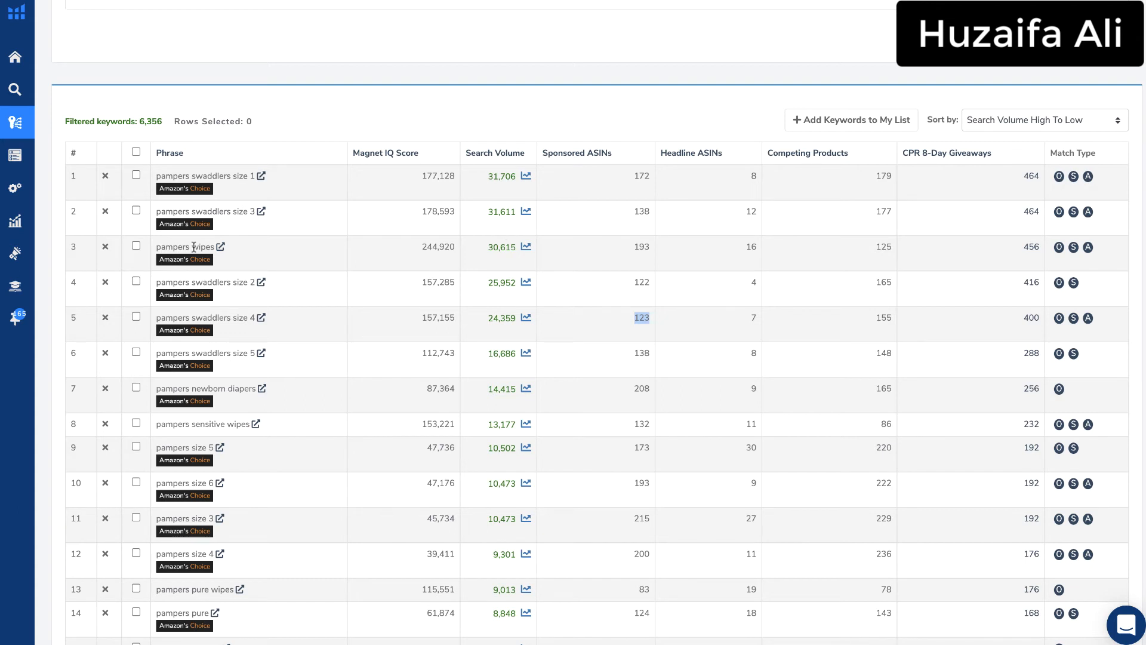
{"action": "left_click", "coordinate": [175, 247]}
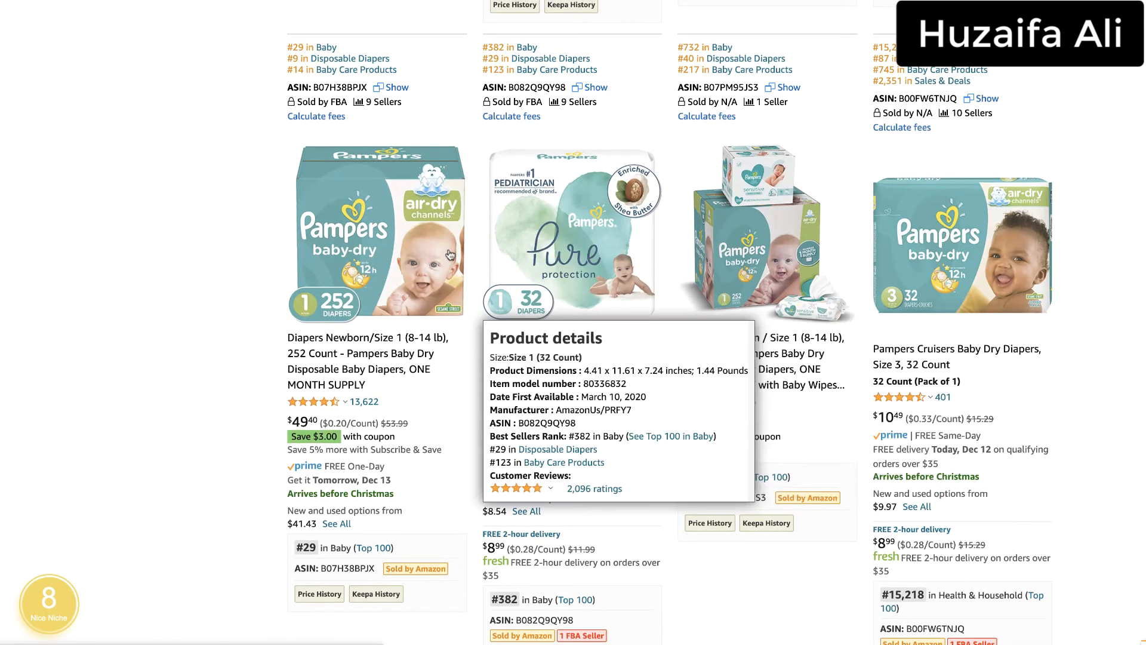
Return to the Amazon results and check the Keepa charts of the diapers and wipes starter kit and the 35-count jumbo swaddlers
{"action": "mouse_move", "coordinate": [967, 239]}
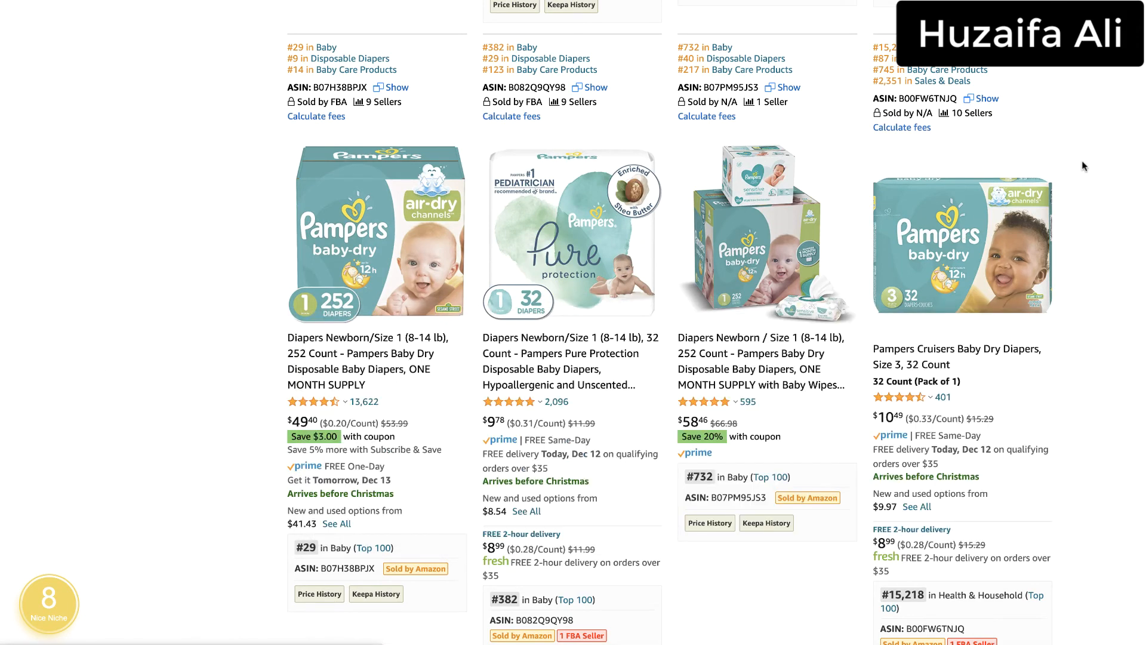
{"action": "scroll", "coordinate": [1086, 182], "scroll_direction": "down", "scroll_amount": 5}
{"action": "scroll", "coordinate": [1086, 182], "scroll_direction": "down", "scroll_amount": 3}
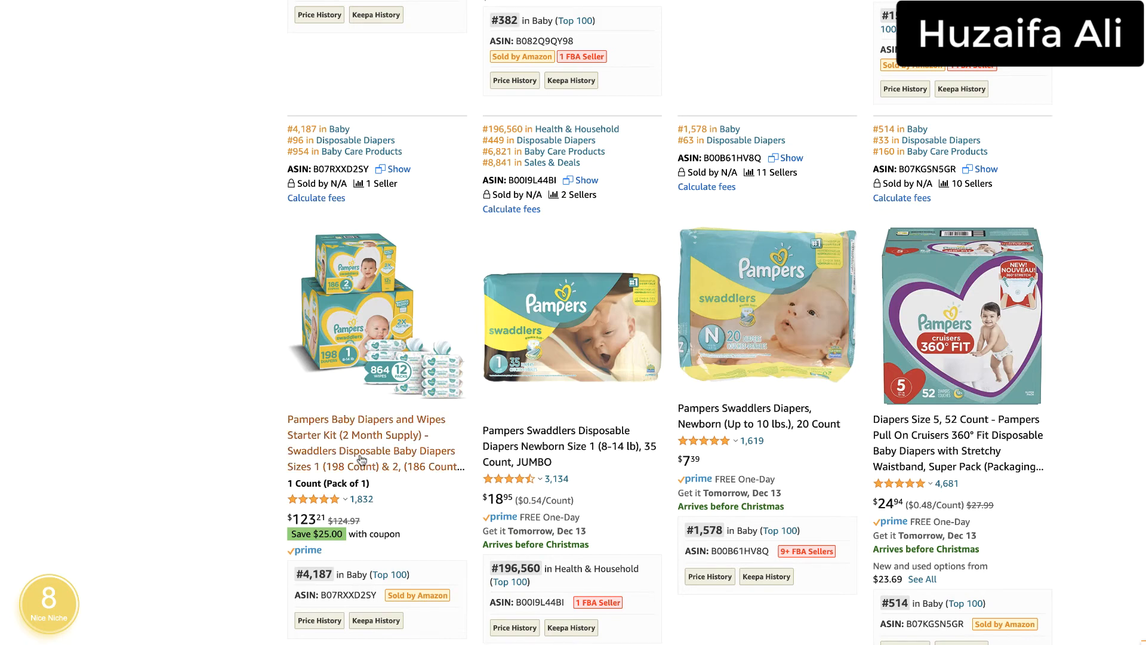
{"action": "mouse_move", "coordinate": [353, 444]}
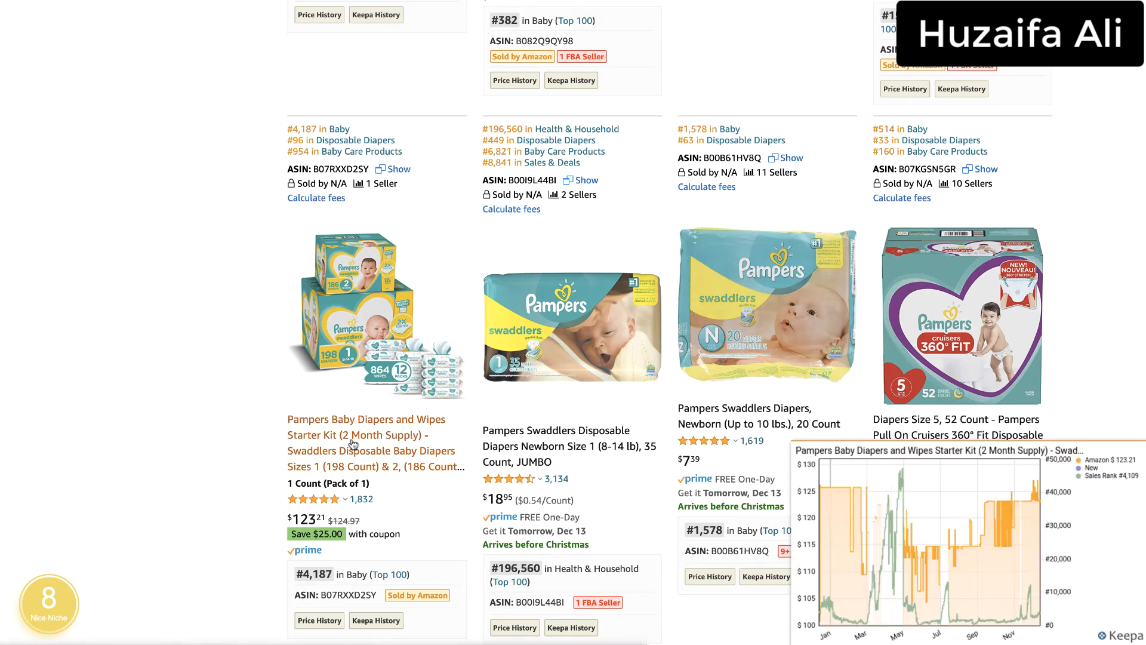
{"action": "scroll", "coordinate": [140, 352], "scroll_direction": "down", "scroll_amount": 3}
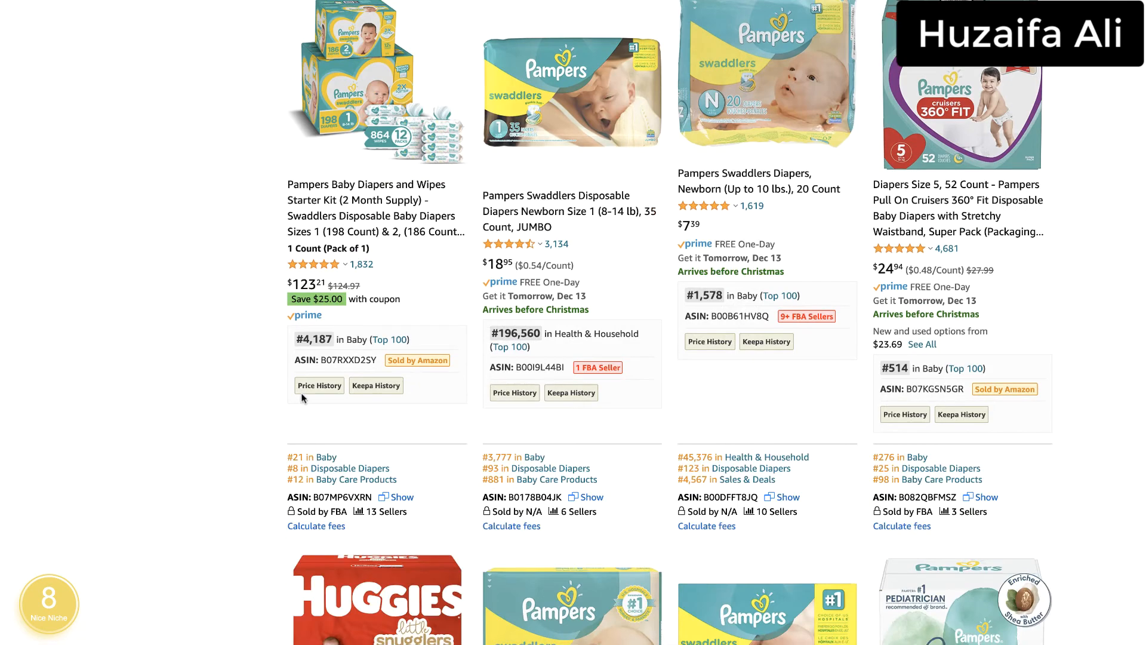
{"action": "mouse_move", "coordinate": [318, 388]}
{"action": "mouse_move", "coordinate": [540, 227]}
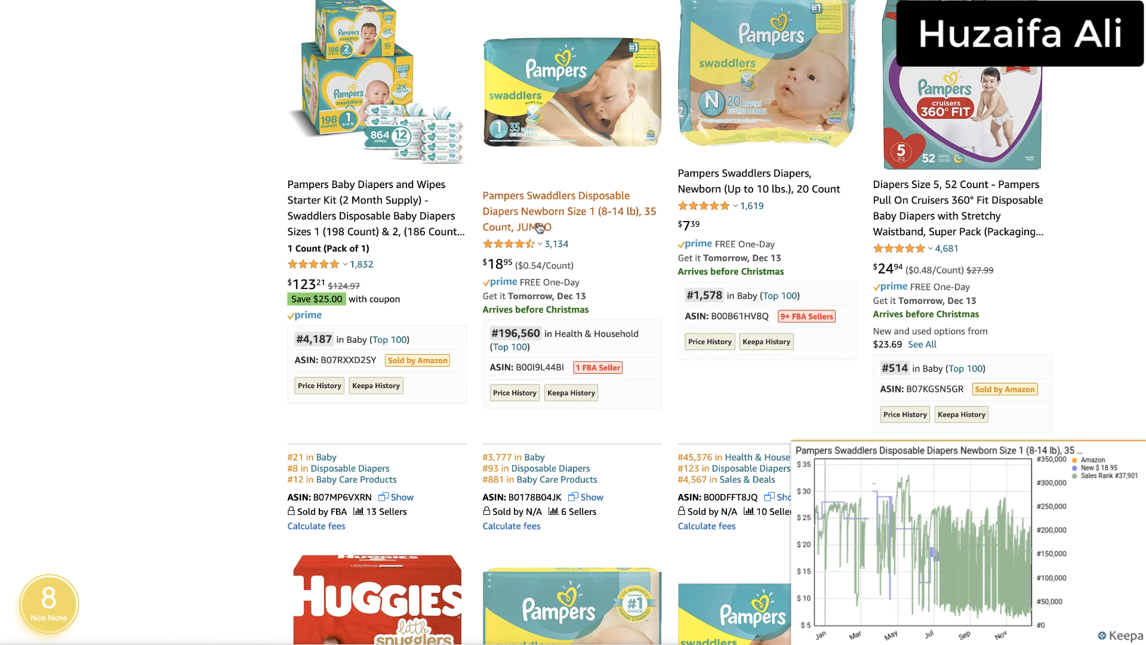
{"action": "scroll", "coordinate": [541, 227], "scroll_direction": "up", "scroll_amount": 1}
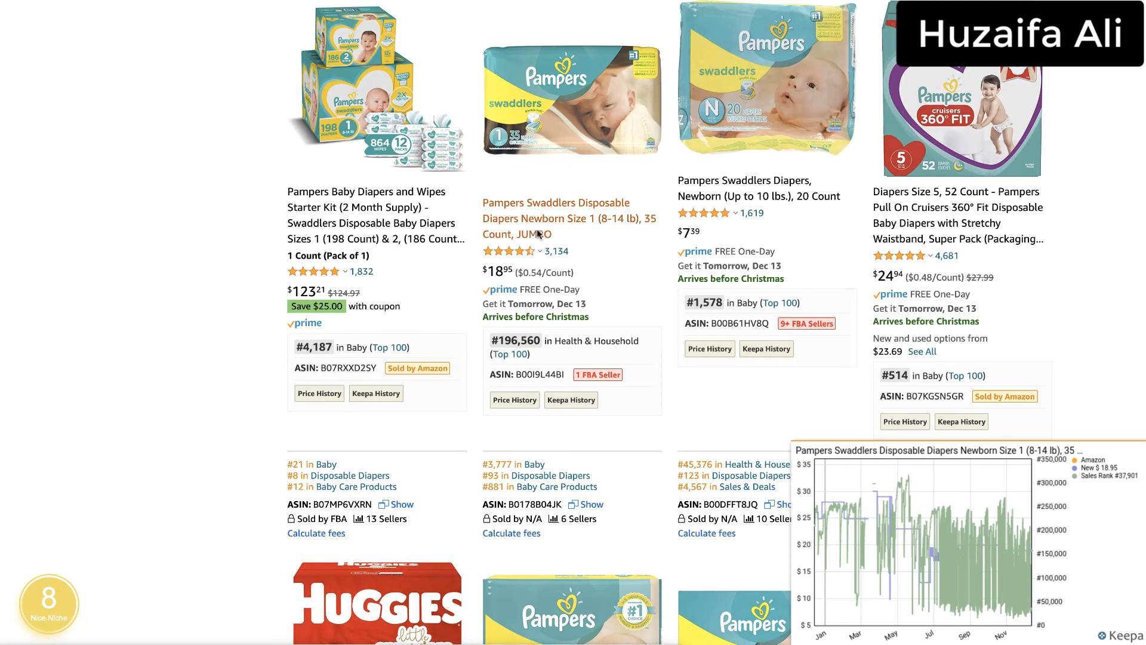
Examine the sales ranks and sellers of the Huggies, Seventh Generation and Pampers listings farther down the results
{"action": "scroll", "coordinate": [1080, 291], "scroll_direction": "down", "scroll_amount": 5}
{"action": "scroll", "coordinate": [1080, 295], "scroll_direction": "down", "scroll_amount": 3}
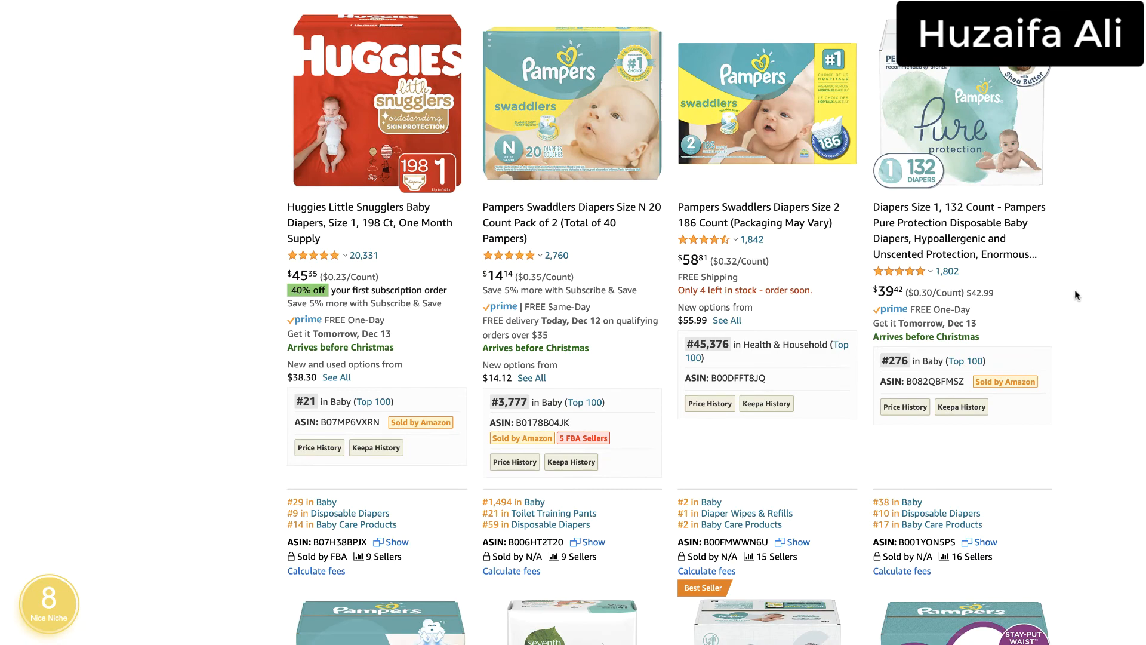
{"action": "scroll", "coordinate": [1077, 295], "scroll_direction": "down", "scroll_amount": 2}
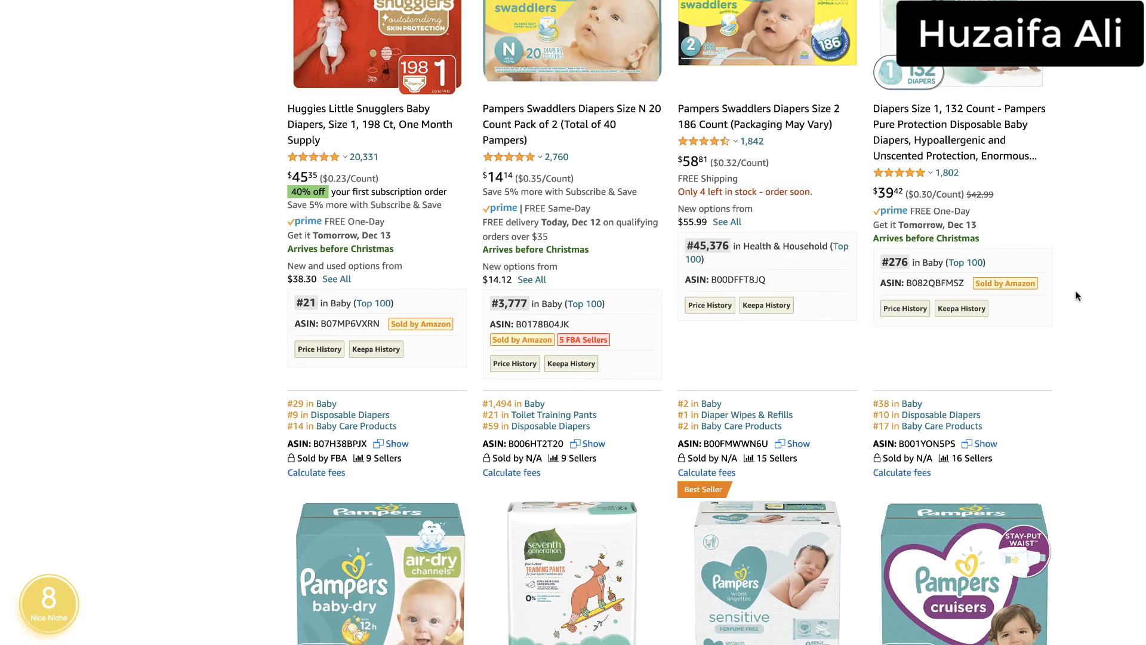
{"action": "scroll", "coordinate": [1076, 291], "scroll_direction": "down", "scroll_amount": 7}
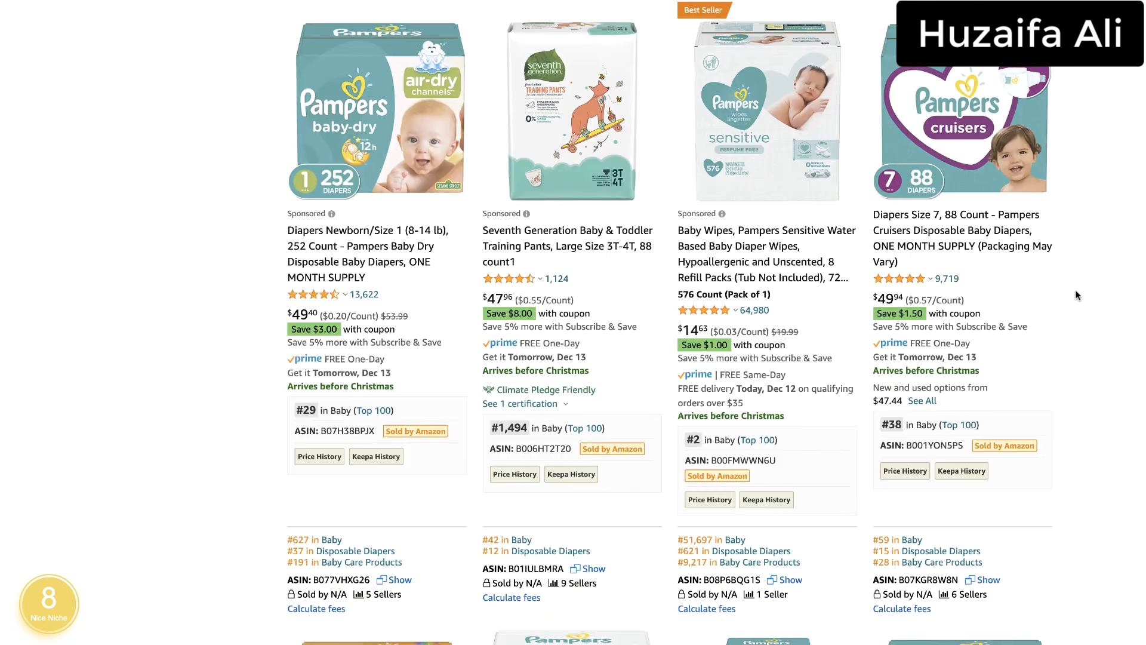
{"action": "scroll", "coordinate": [1076, 295], "scroll_direction": "down", "scroll_amount": 2}
{"action": "scroll", "coordinate": [1076, 294], "scroll_direction": "down", "scroll_amount": 5}
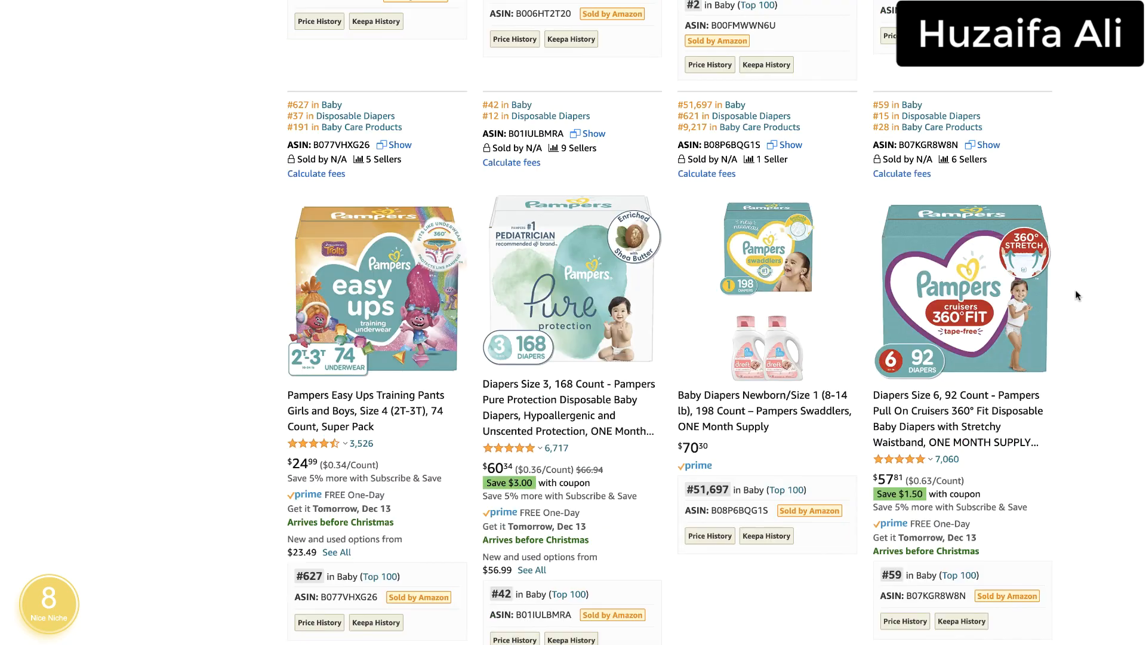
{"action": "scroll", "coordinate": [1075, 295], "scroll_direction": "down", "scroll_amount": 4}
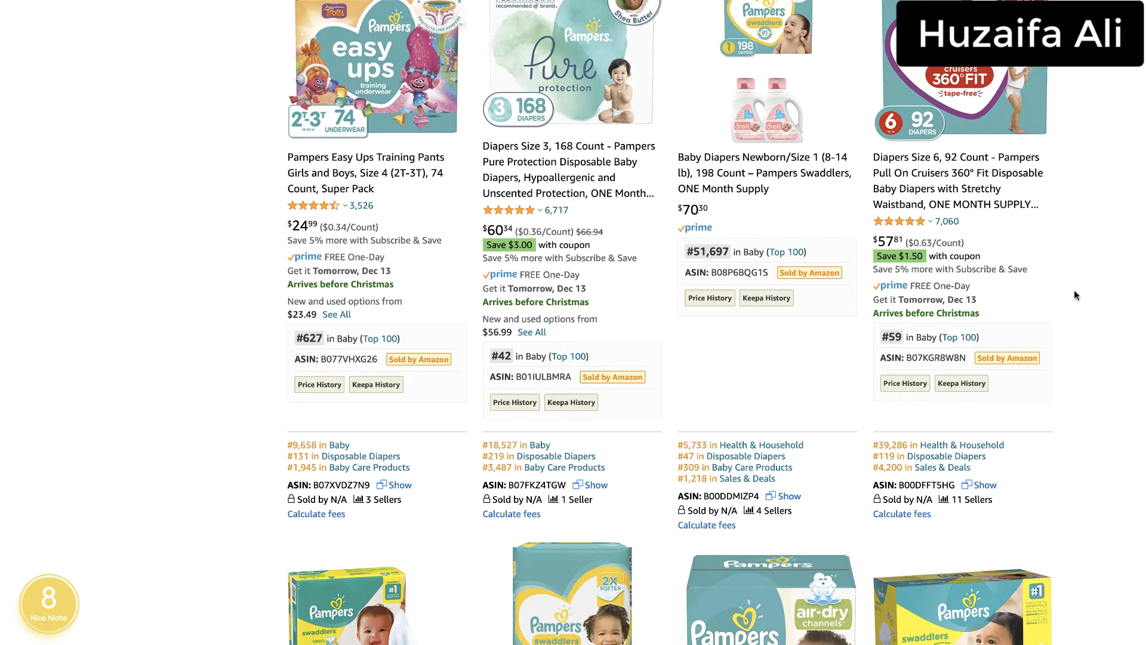
{"action": "scroll", "coordinate": [1075, 291], "scroll_direction": "down", "scroll_amount": 4}
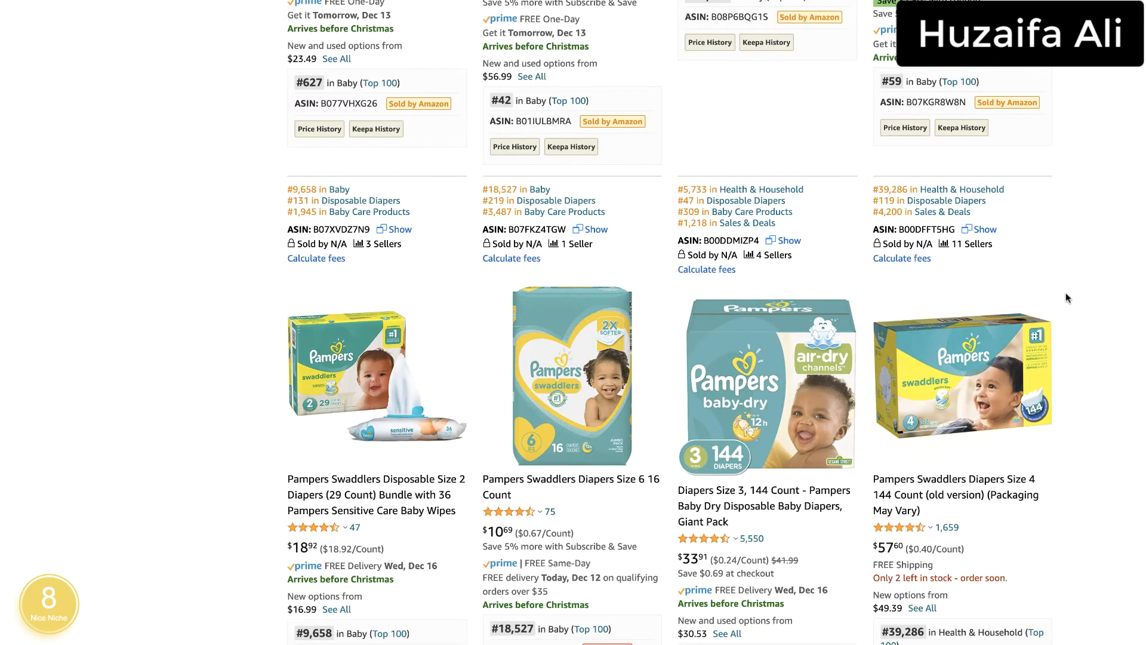
Check the details of the size 6 and size 4 swaddlers and the price history of the size 2 wipes bundle
{"action": "scroll", "coordinate": [1069, 297], "scroll_direction": "down", "scroll_amount": 3}
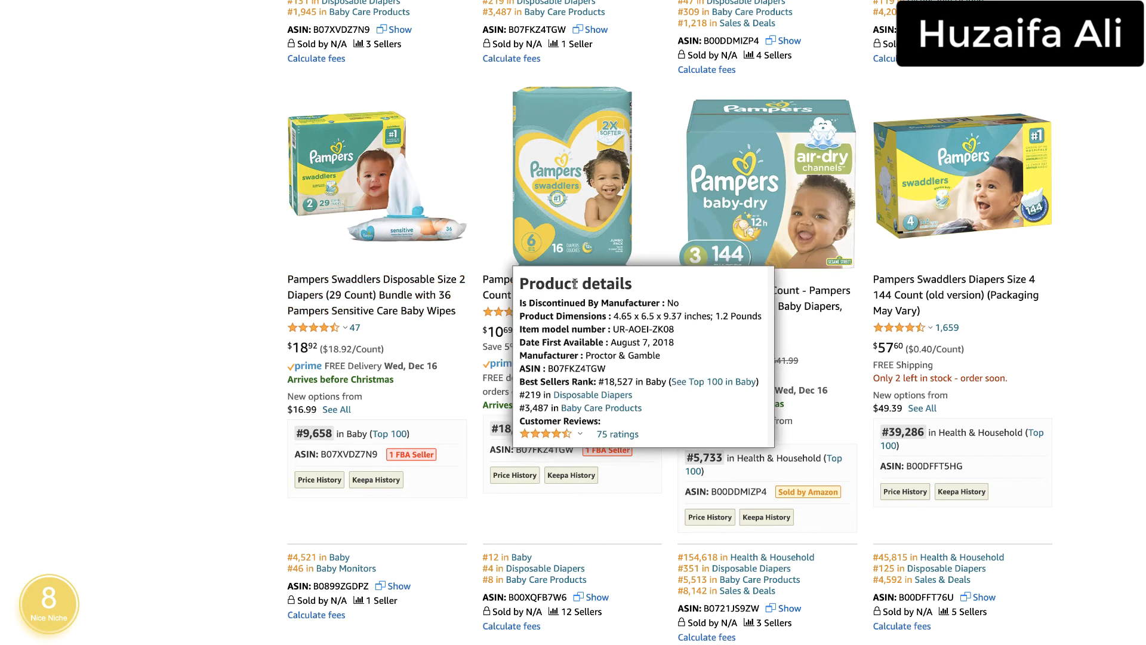
{"action": "mouse_move", "coordinate": [564, 285]}
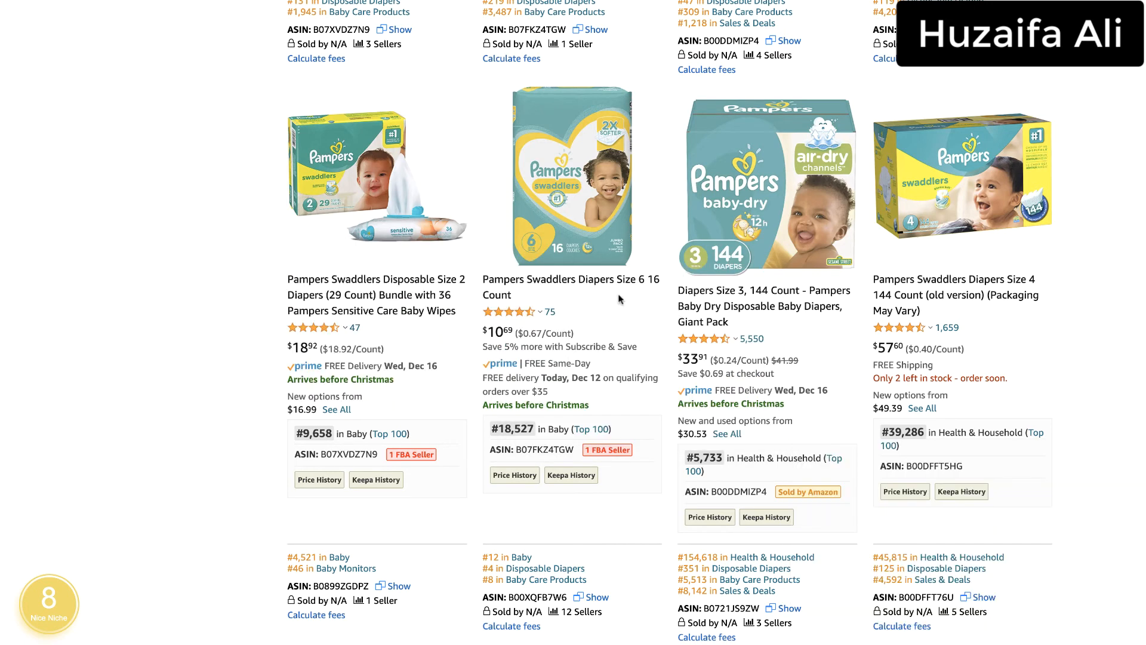
{"action": "mouse_move", "coordinate": [636, 287]}
{"action": "mouse_move", "coordinate": [346, 328]}
{"action": "mouse_move", "coordinate": [307, 297]}
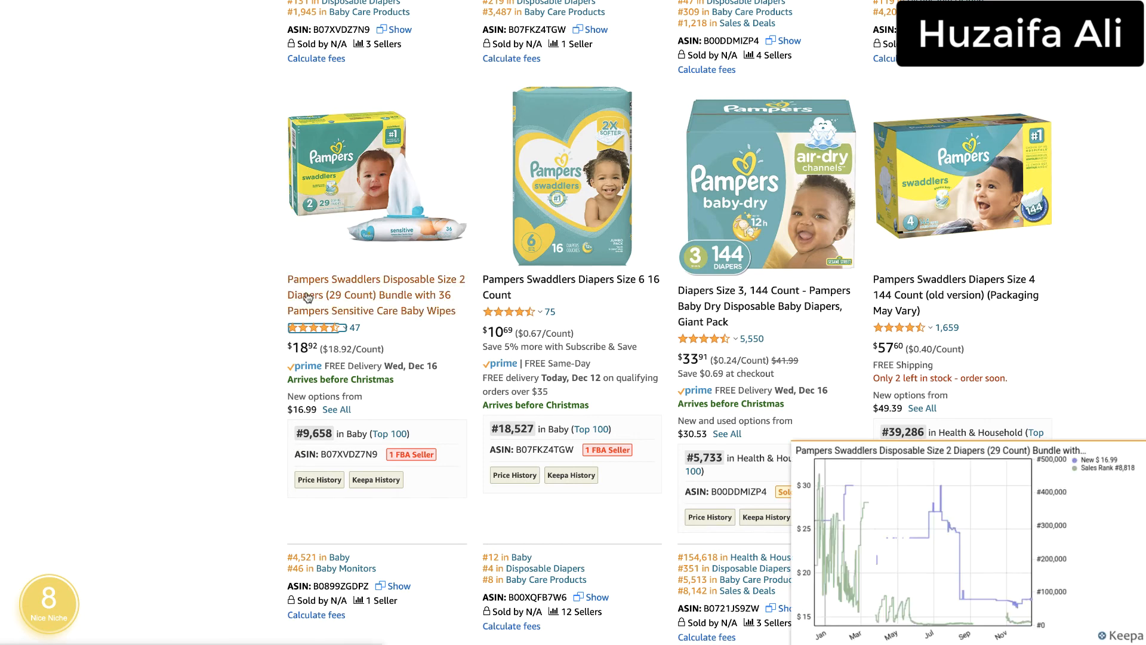
{"action": "mouse_move", "coordinate": [925, 241]}
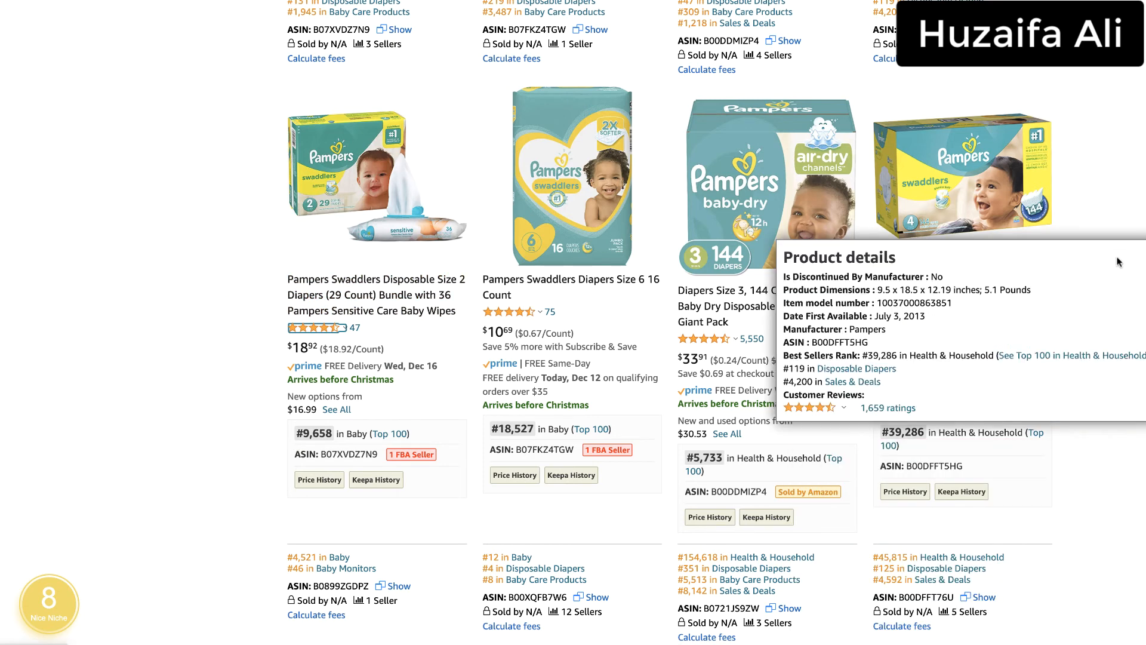
Inspect the baby monitor, Luvs and remaining Pampers swaddlers listings near the end of the search results
{"action": "scroll", "coordinate": [1105, 301], "scroll_direction": "down", "scroll_amount": 10}
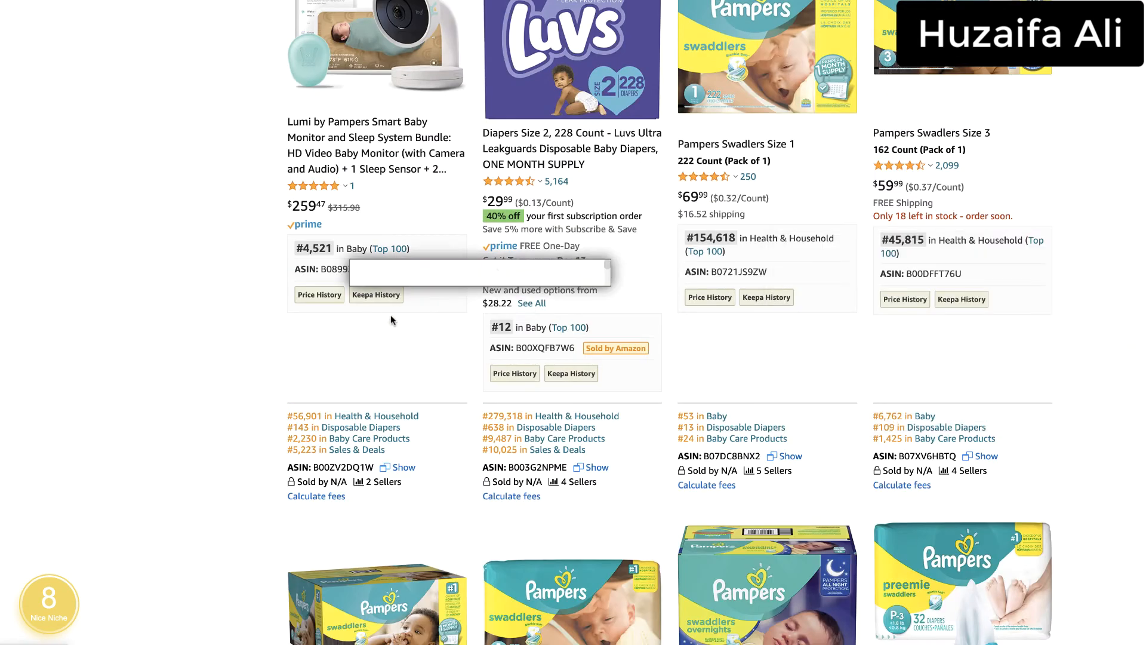
{"action": "scroll", "coordinate": [140, 289], "scroll_direction": "up", "scroll_amount": 1}
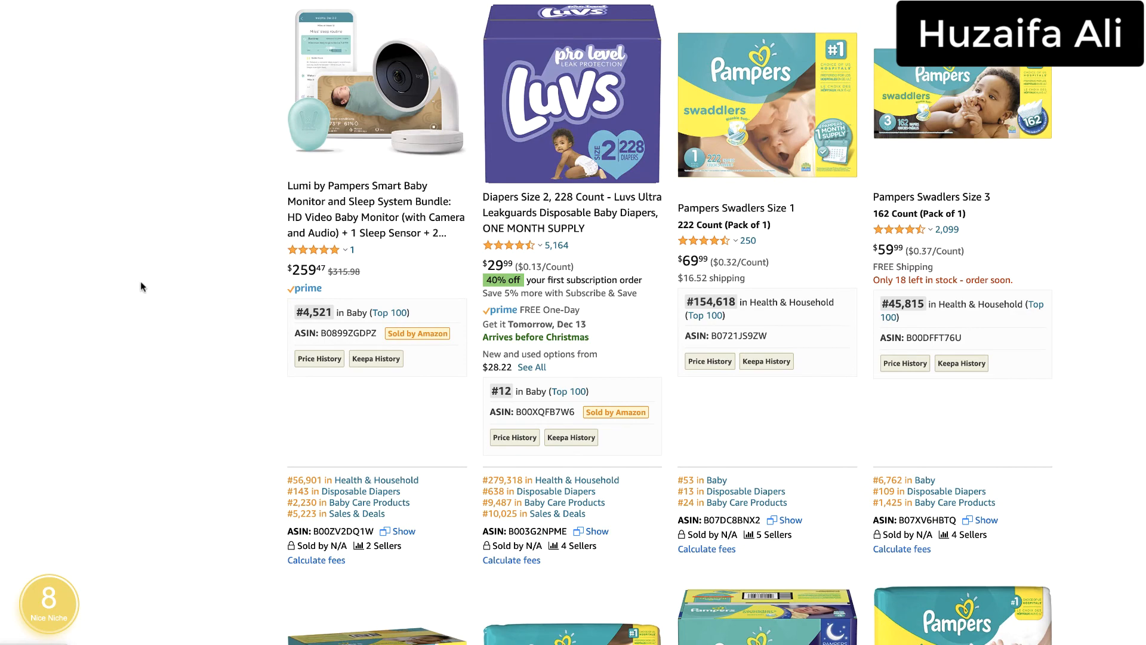
{"action": "scroll", "coordinate": [141, 281], "scroll_direction": "down", "scroll_amount": 1}
{"action": "scroll", "coordinate": [141, 278], "scroll_direction": "down", "scroll_amount": 6}
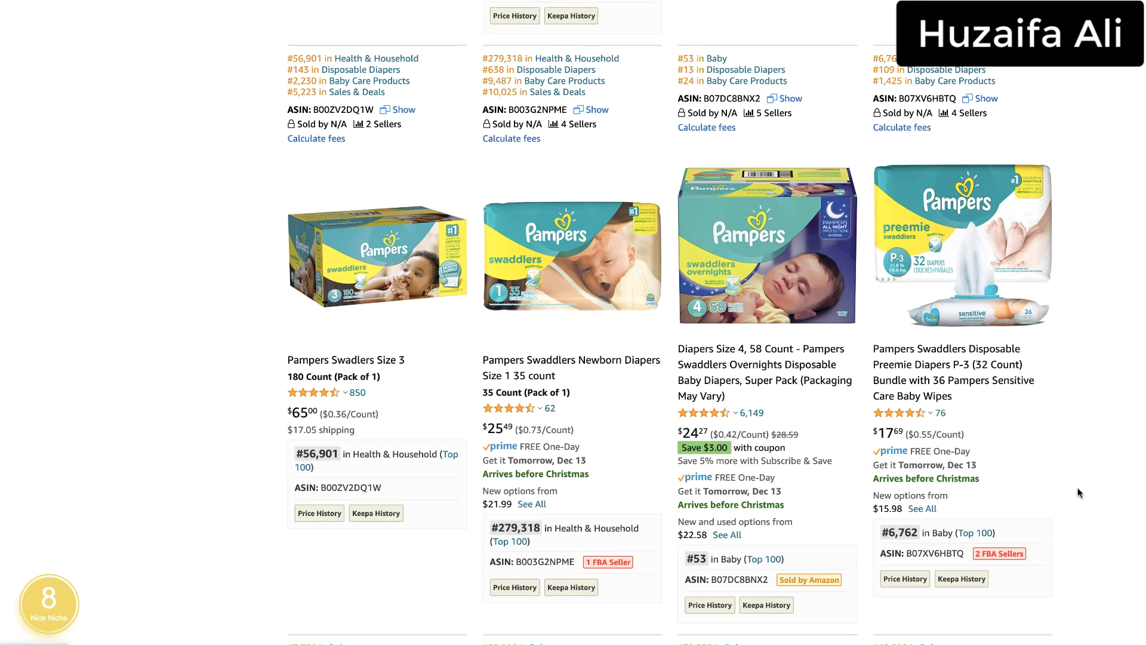
Review the "pampers swaddlers size 1" results again from the first sponsored listings down to the Easy Ups row
{"action": "scroll", "coordinate": [1075, 481], "scroll_direction": "up", "scroll_amount": 15}
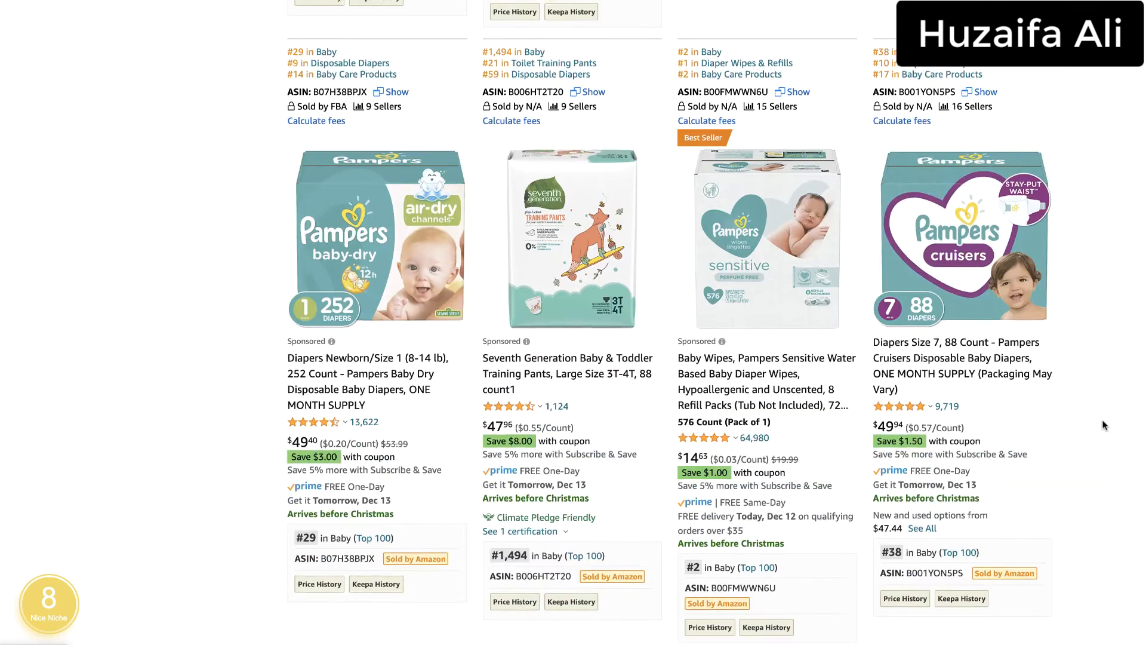
{"action": "scroll", "coordinate": [1081, 416], "scroll_direction": "up", "scroll_amount": 12}
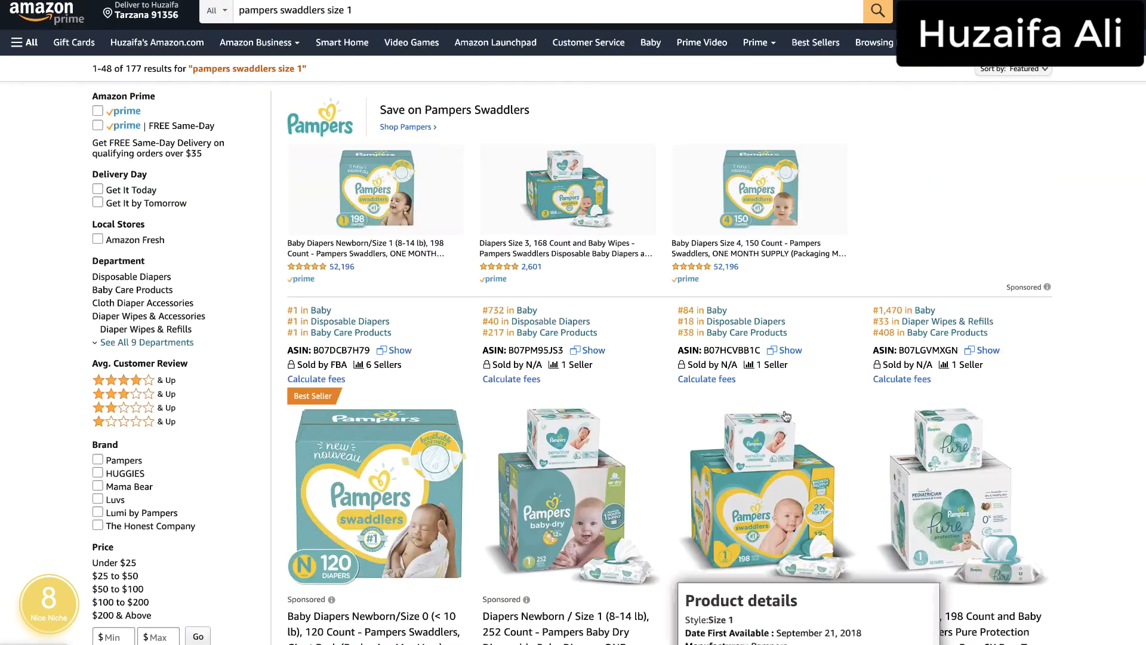
{"action": "scroll", "coordinate": [782, 422], "scroll_direction": "down", "scroll_amount": 7}
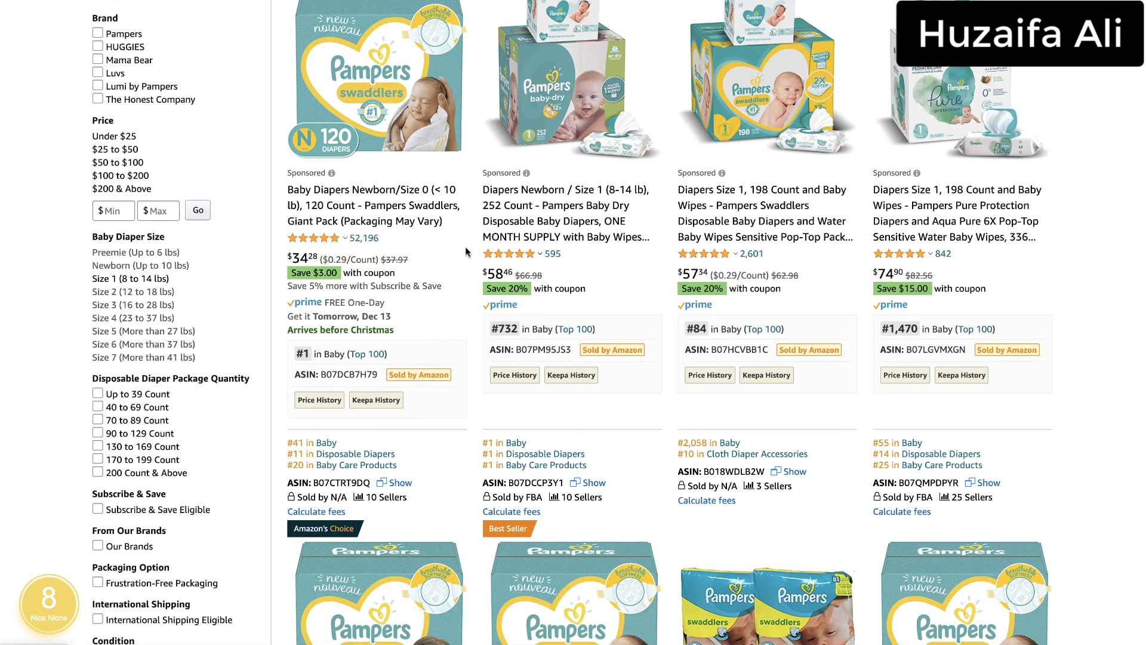
{"action": "scroll", "coordinate": [1100, 242], "scroll_direction": "down", "scroll_amount": 15}
{"action": "scroll", "coordinate": [1098, 242], "scroll_direction": "down", "scroll_amount": 15}
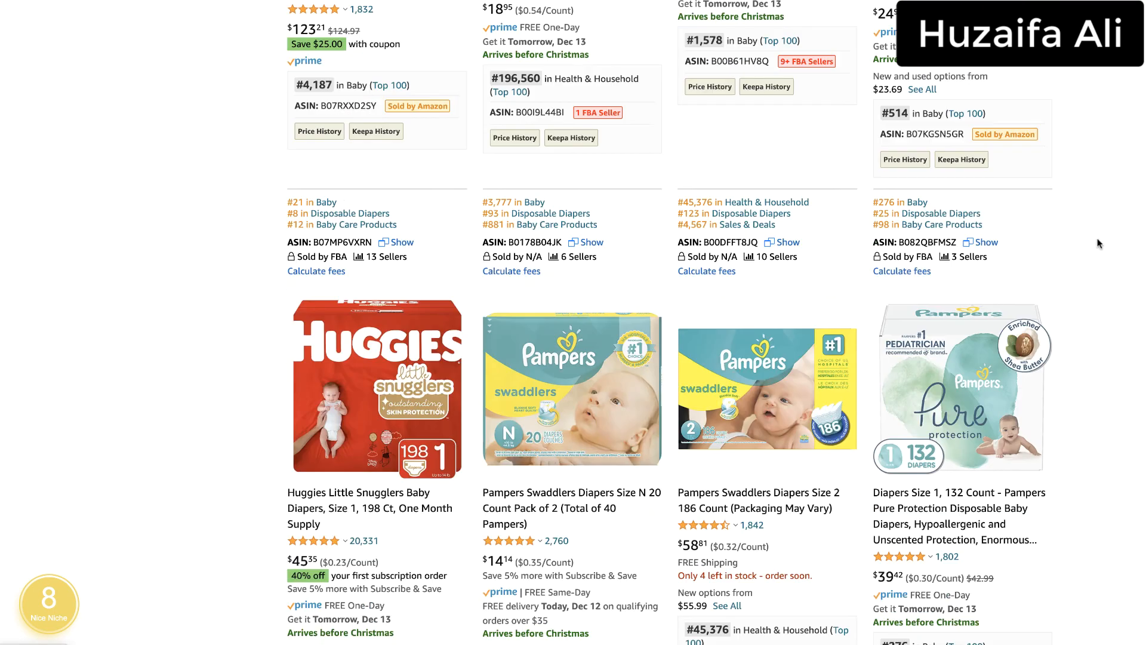
{"action": "scroll", "coordinate": [1085, 242], "scroll_direction": "down", "scroll_amount": 10}
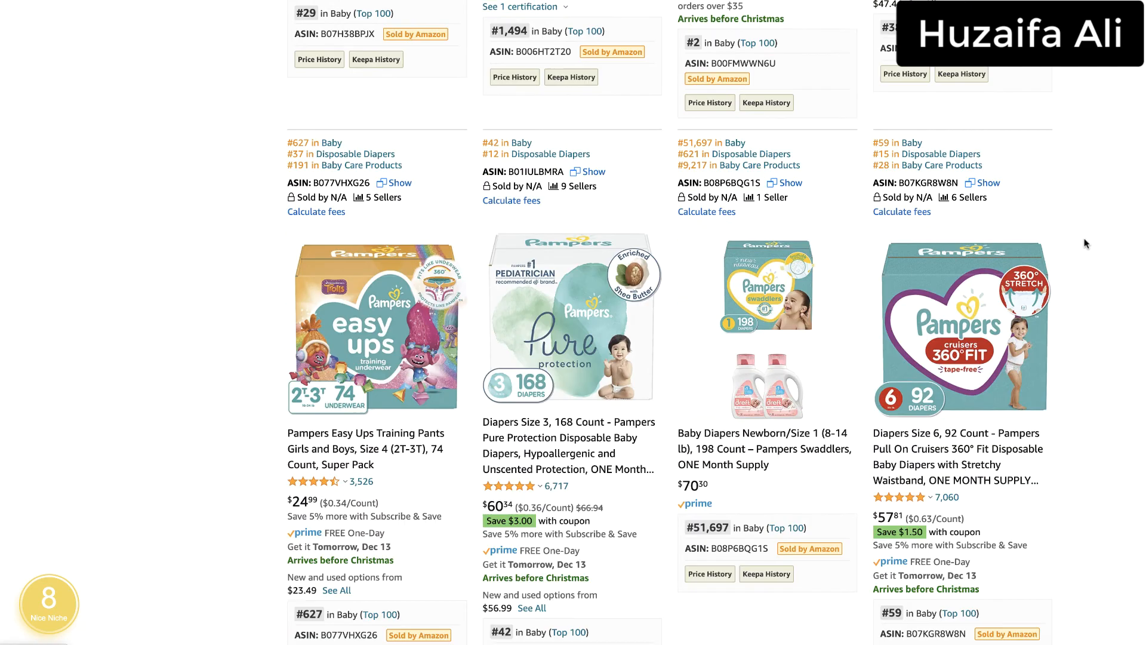
Compare the ratings, sales ranks and sellers of the size 2 wipes bundle, size 6 swaddlers and the baby monitor and Luvs row
{"action": "scroll", "coordinate": [1082, 243], "scroll_direction": "down", "scroll_amount": 3}
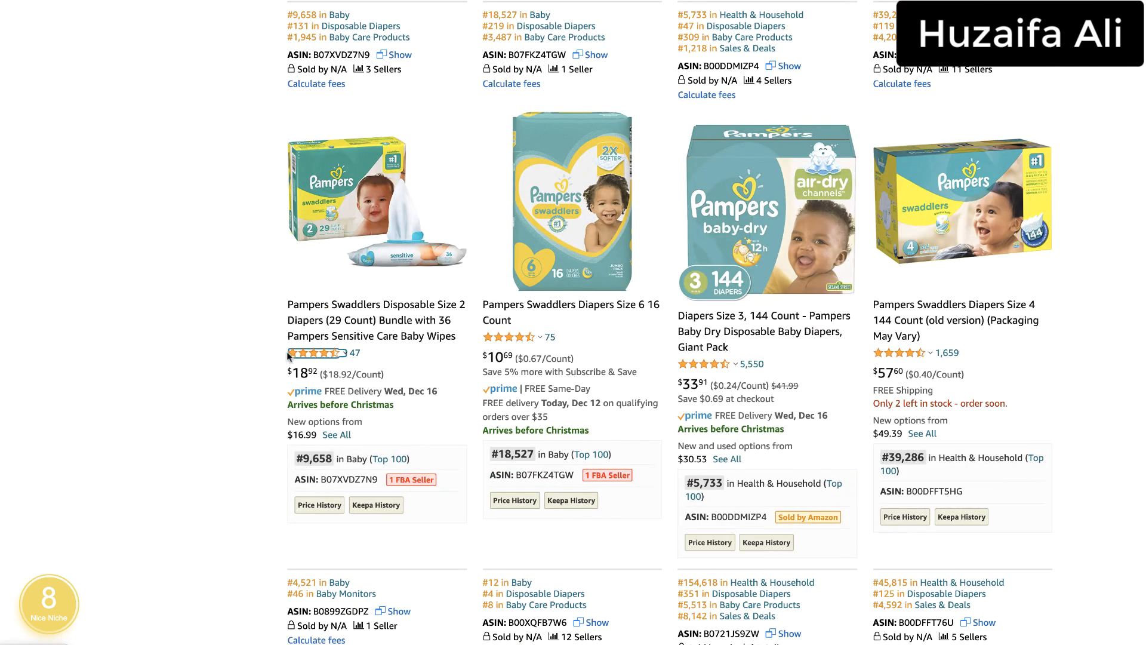
{"action": "mouse_move", "coordinate": [548, 339]}
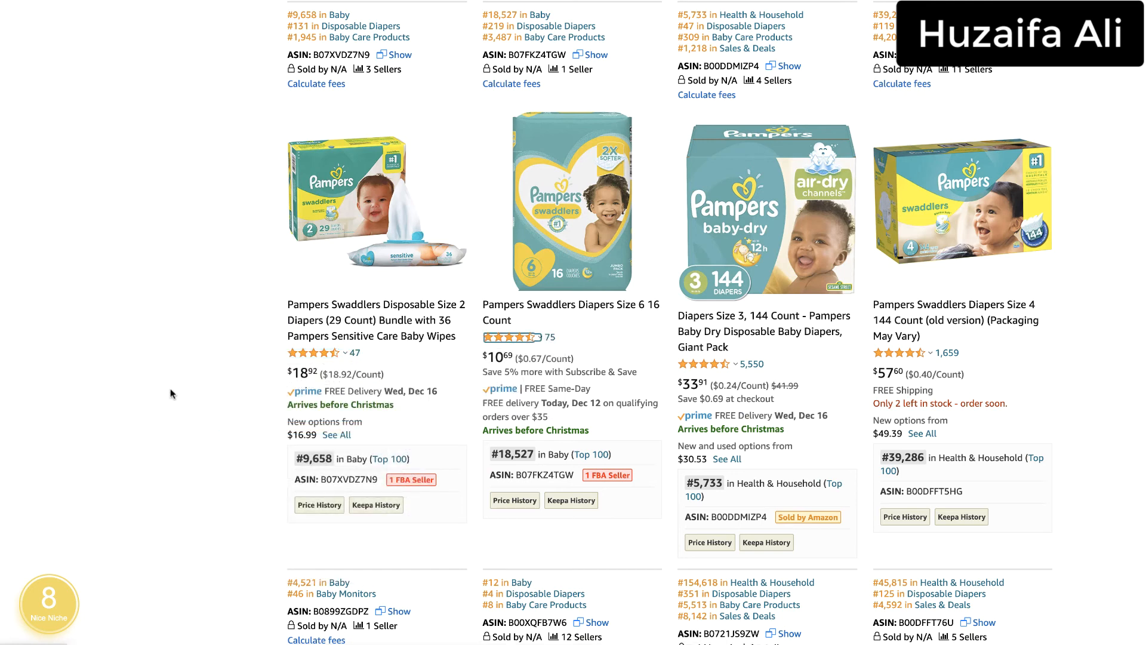
{"action": "scroll", "coordinate": [171, 390], "scroll_direction": "down", "scroll_amount": 5}
{"action": "scroll", "coordinate": [173, 381], "scroll_direction": "down", "scroll_amount": 2}
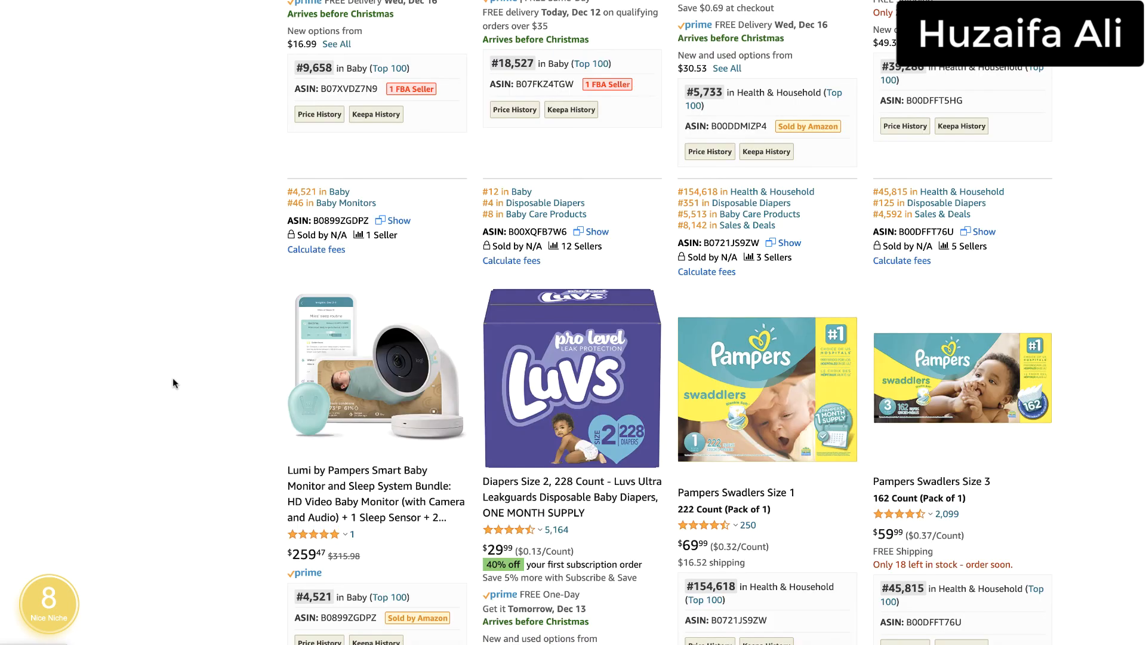
{"action": "scroll", "coordinate": [176, 376], "scroll_direction": "down", "scroll_amount": 2}
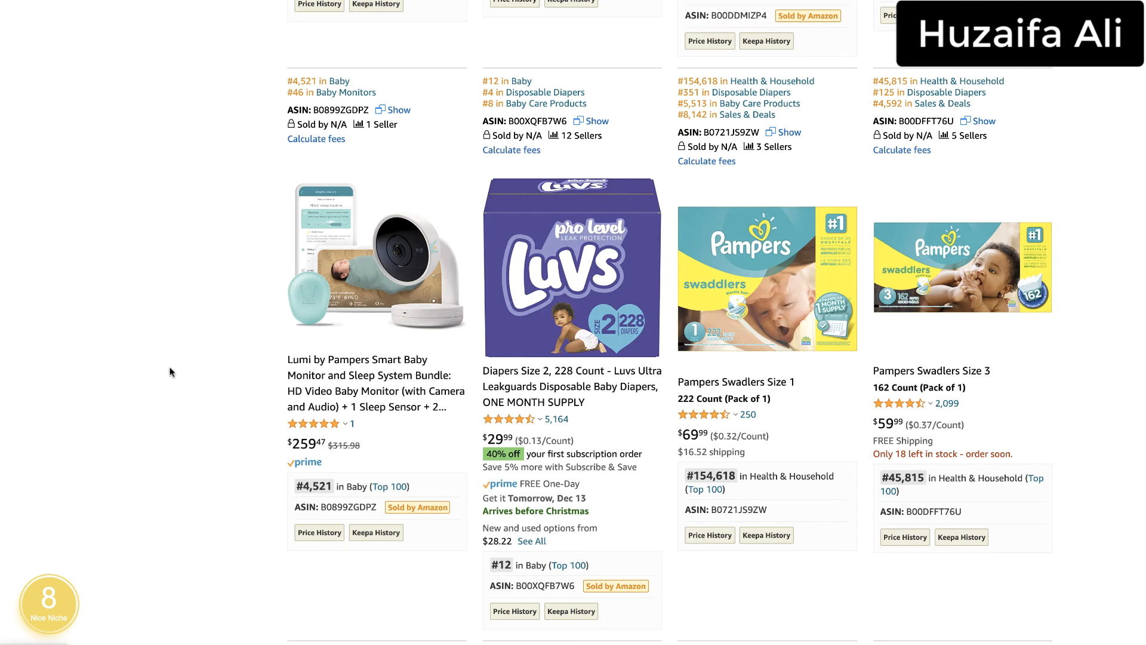
Examine the ranks and FBA sellers from the 180-count size 3, overnights and preemie bundle row down to the Huggies Little Snugglers listing
{"action": "scroll", "coordinate": [177, 364], "scroll_direction": "down", "scroll_amount": 2}
{"action": "scroll", "coordinate": [186, 357], "scroll_direction": "down", "scroll_amount": 13}
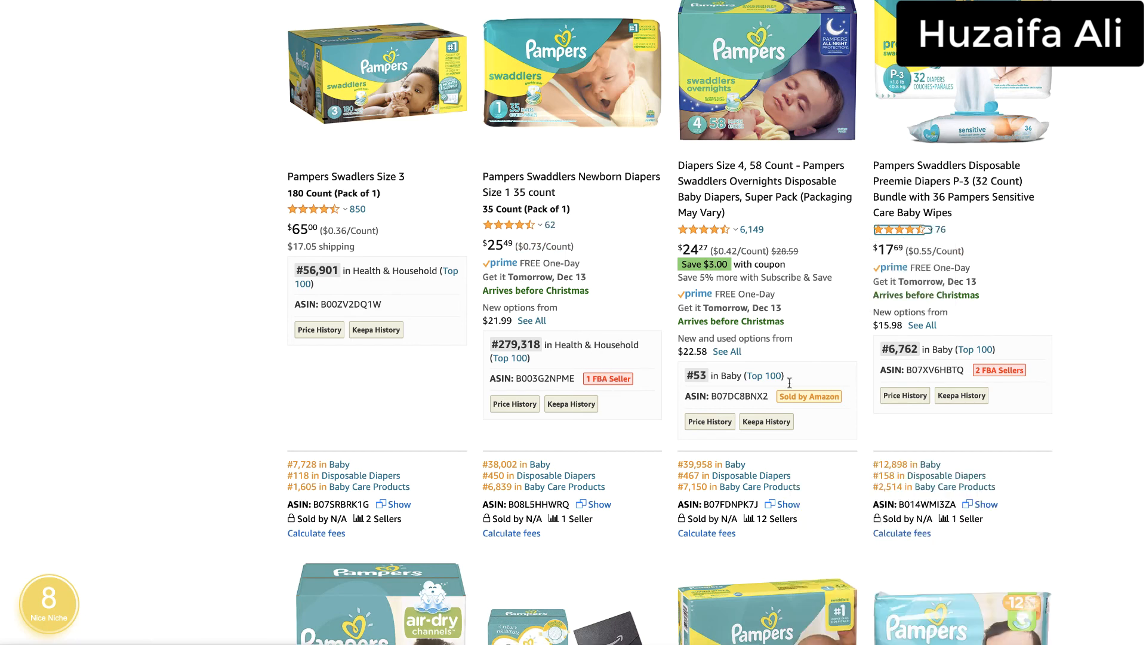
{"action": "mouse_move", "coordinate": [780, 254]}
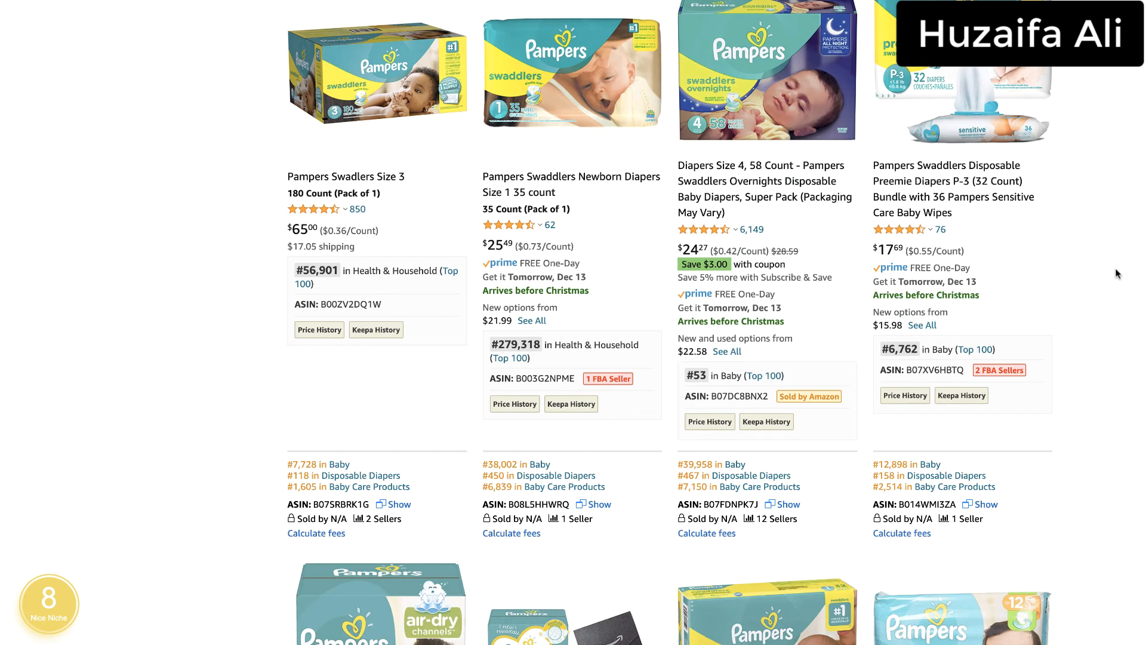
{"action": "scroll", "coordinate": [1118, 273], "scroll_direction": "down", "scroll_amount": 12}
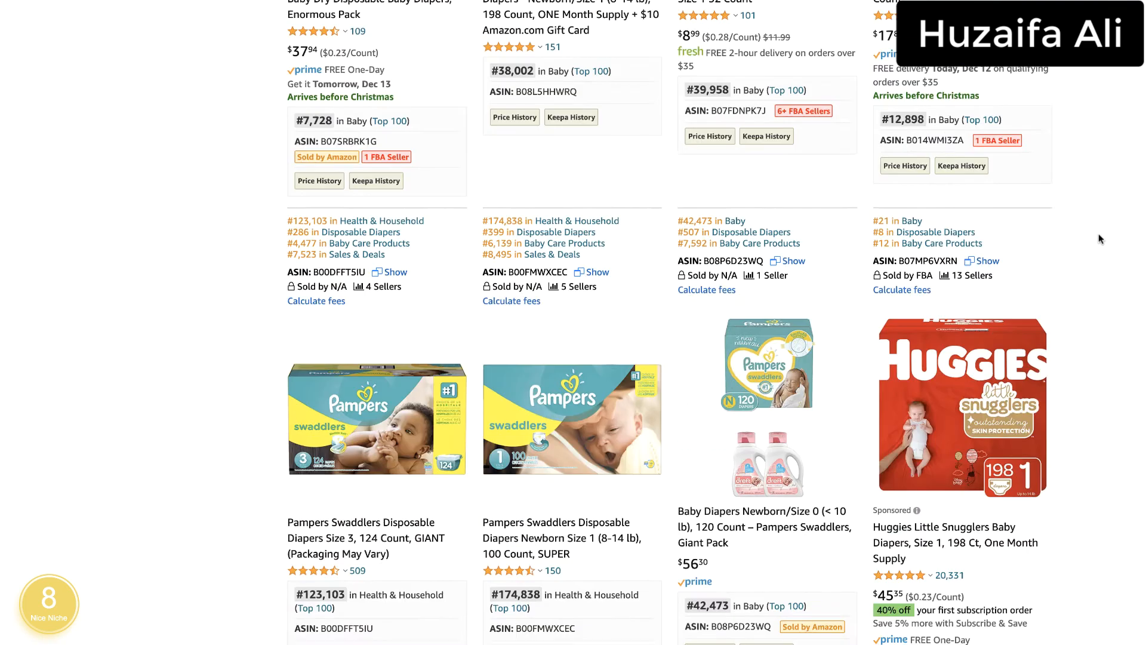